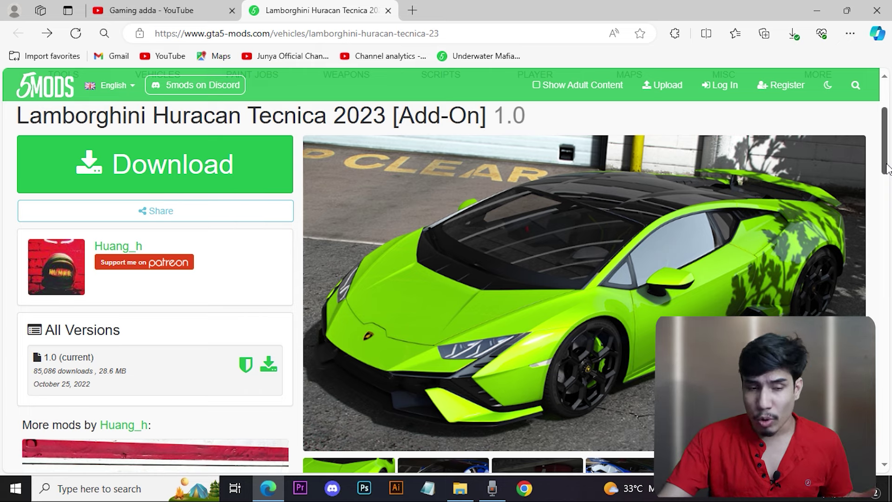
Step: Download the Lamborghini Huracan Tecnica 2023 add-on archive from its GTA5-Mods page and minimize the browser
click(184, 179)
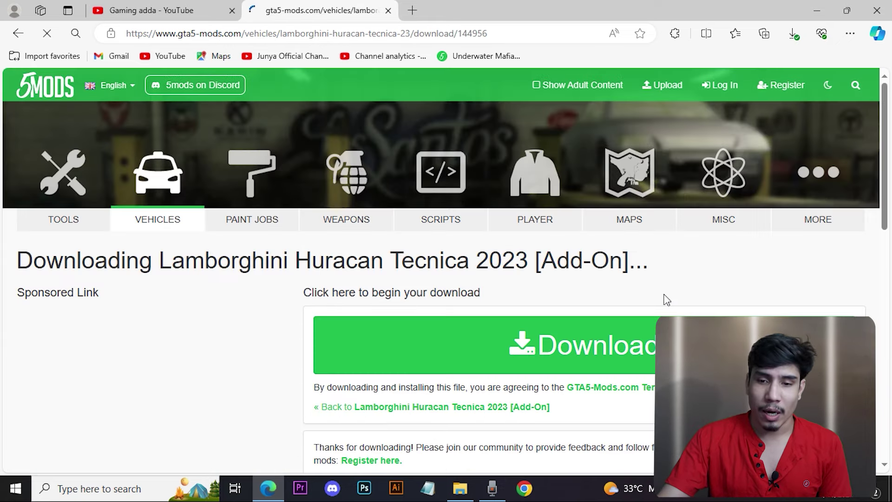
click(639, 344)
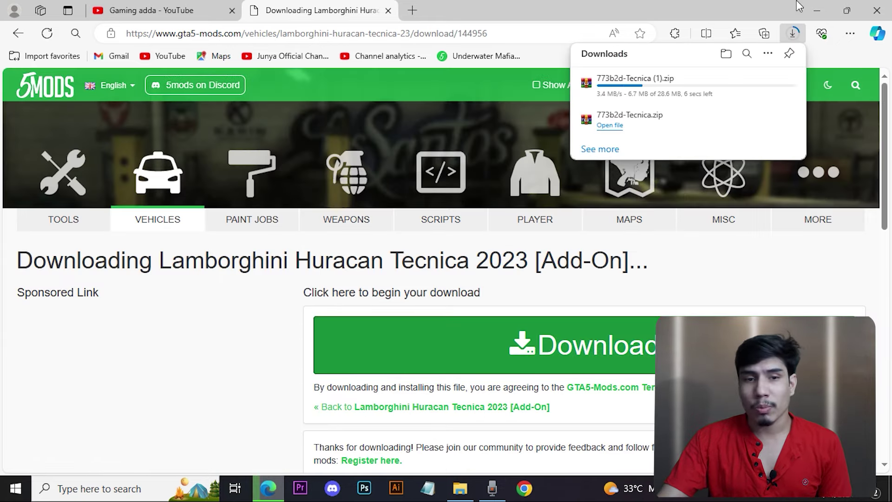
click(817, 7)
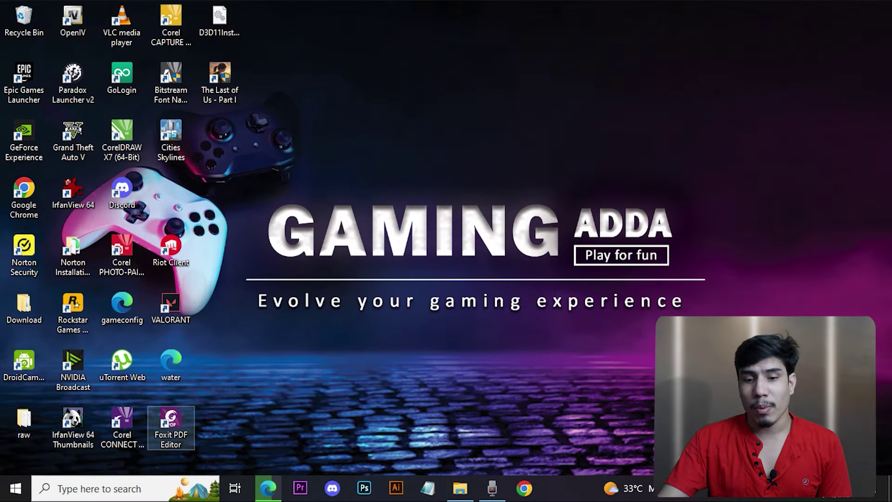
Step: Switch to File Explorer and extract the 773b2d-Tecnica archive to its own folder inside Download
click(460, 488)
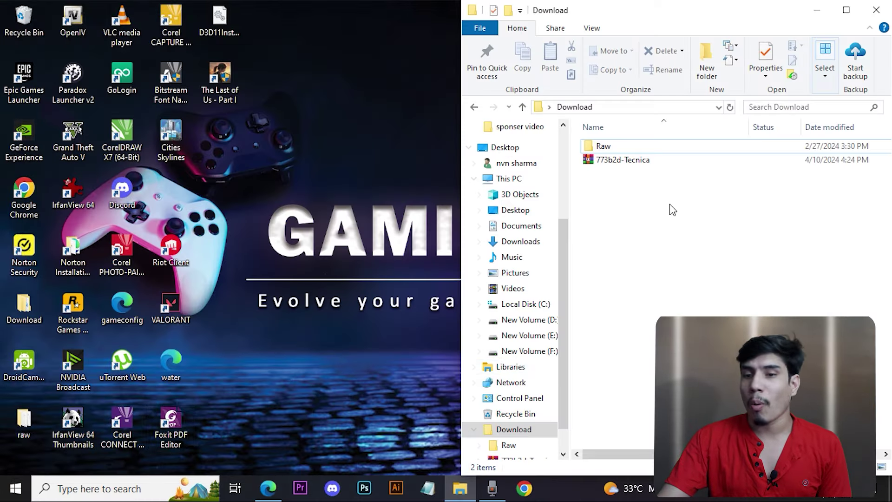
click(636, 162)
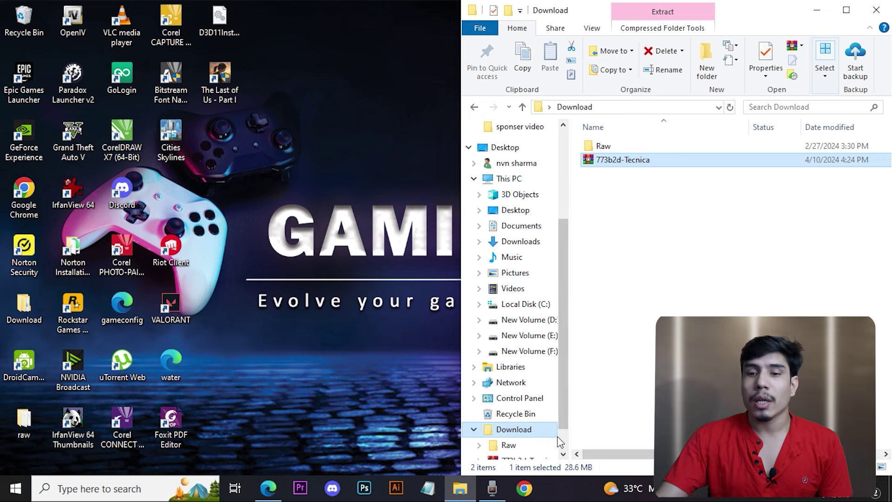
right_click(611, 165)
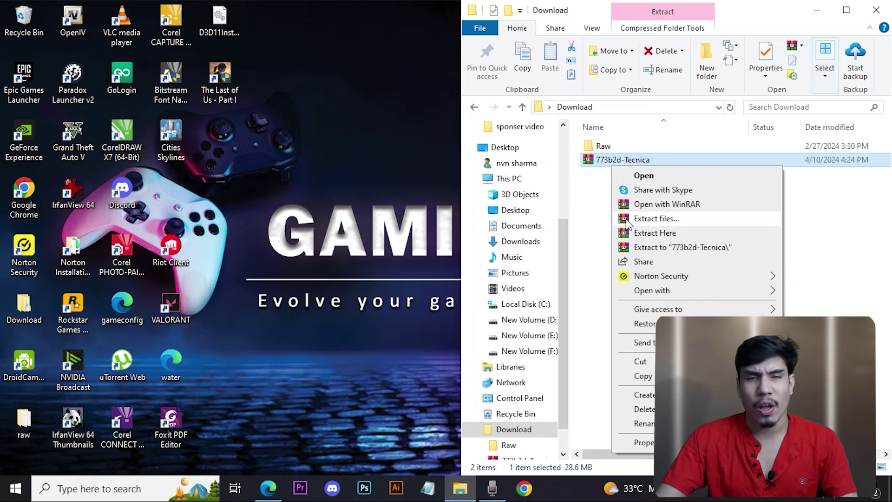
click(641, 219)
click(483, 390)
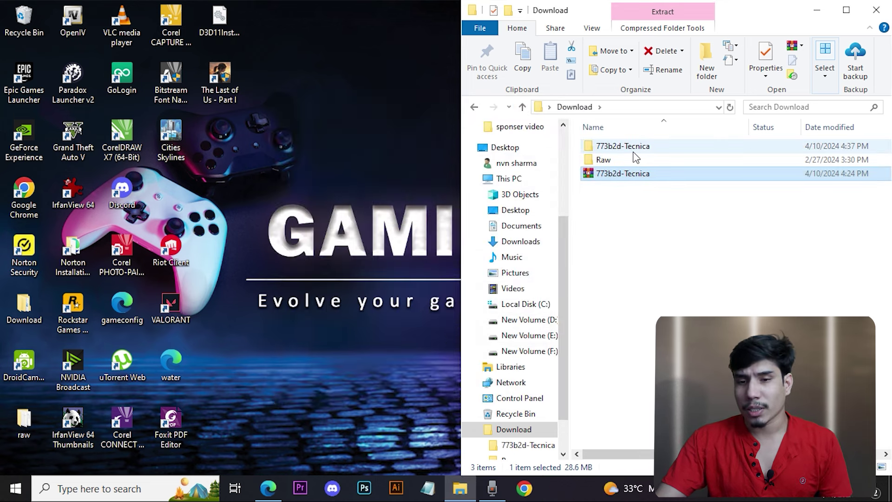
Step: Open the extracted 773b2d-Tecnica folder, check the contents of its Tecnica subfolder, and return to 773b2d-Tecnica
double_click(633, 152)
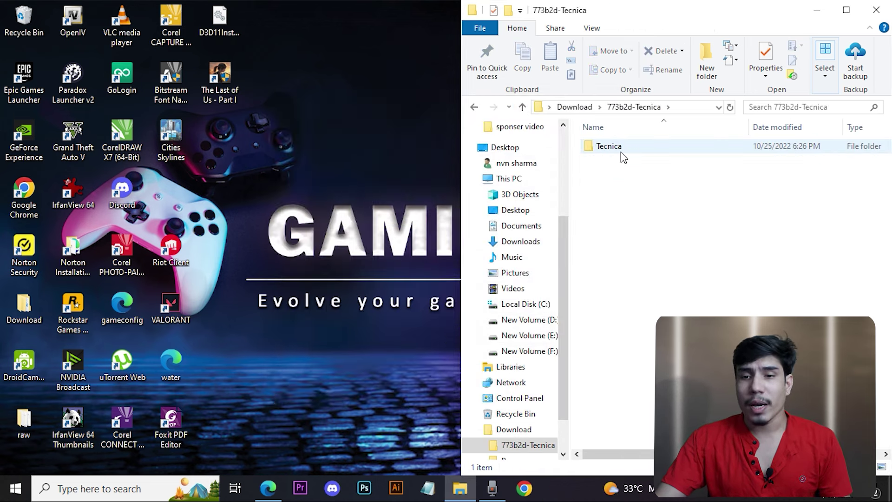
double_click(621, 151)
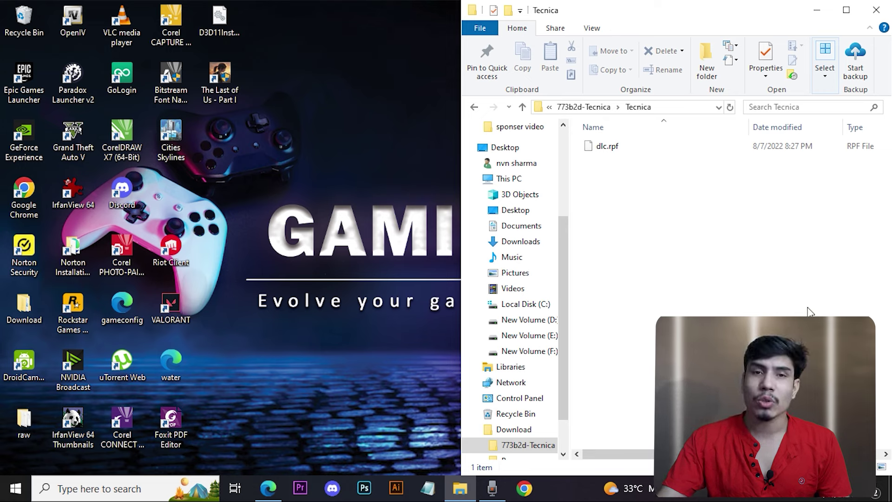
click(522, 106)
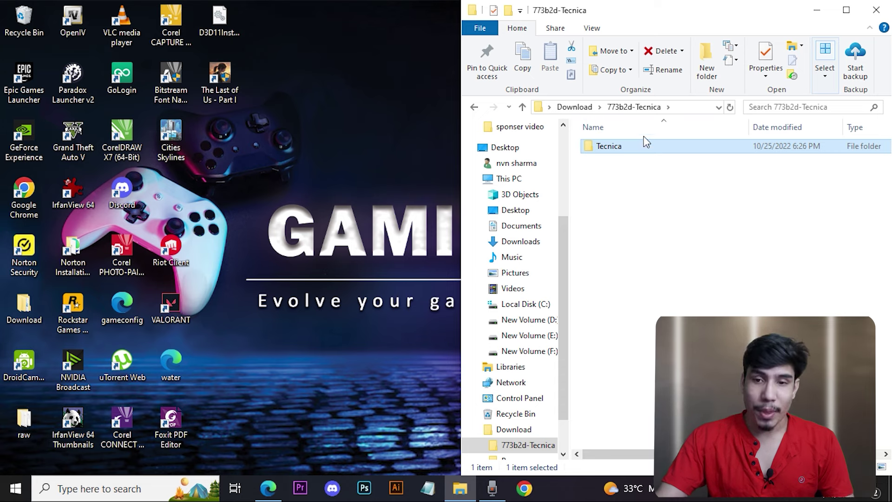
double_click(643, 148)
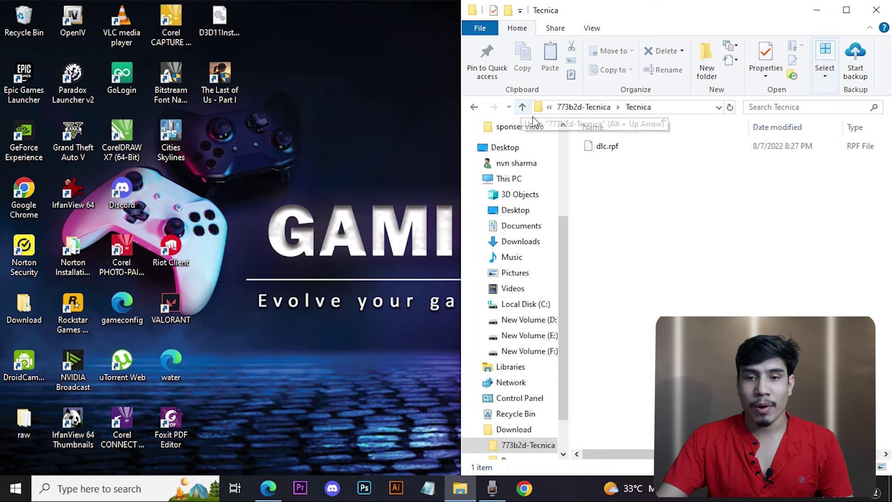
click(522, 107)
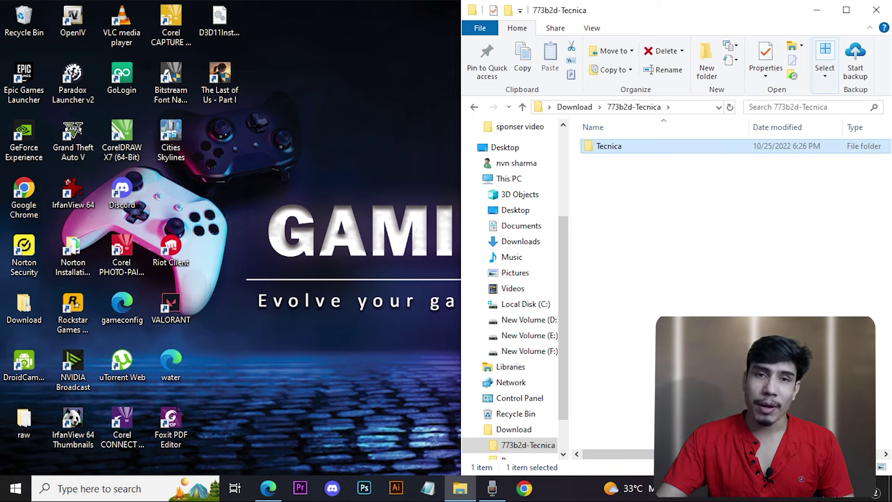
Step: Launch OpenIV for Grand Theft Auto V on Windows, place it beside the file window, and enable edit mode
click(71, 37)
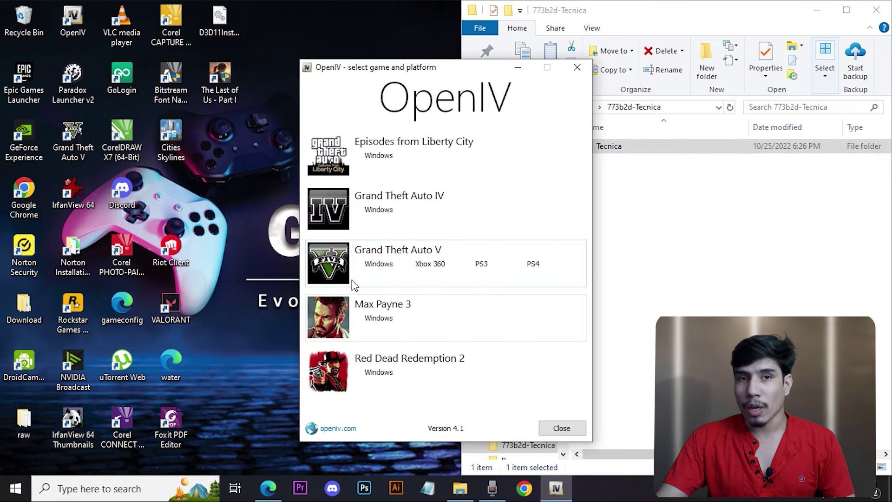
click(378, 263)
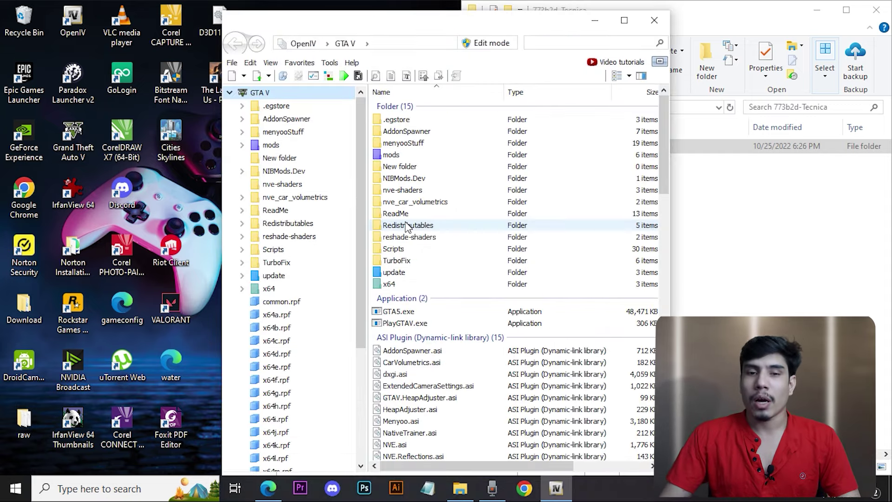
drag(295, 5, 2, 23)
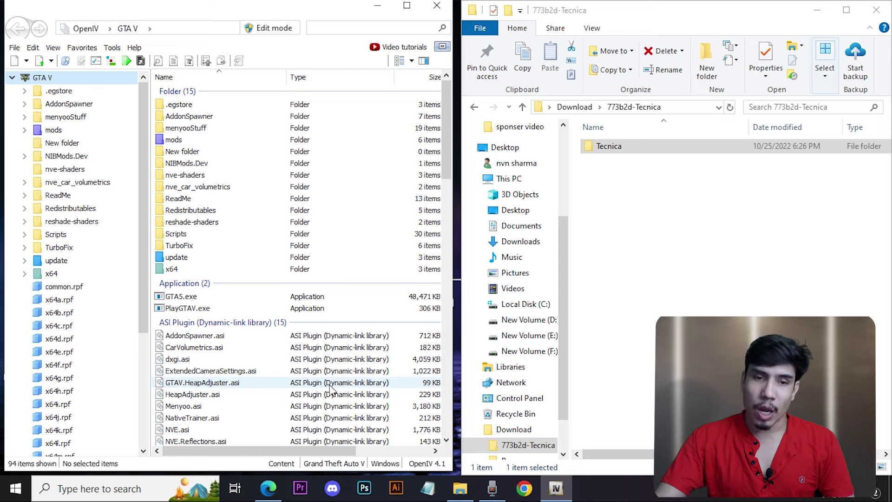
click(274, 29)
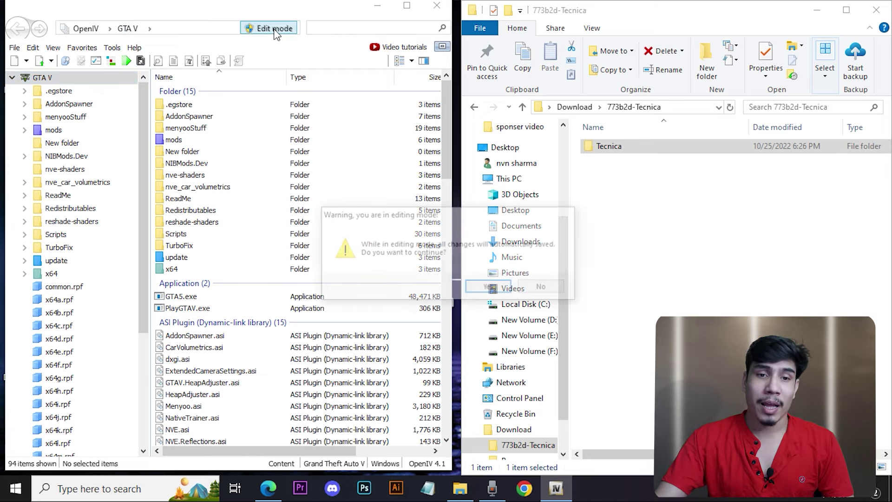
click(488, 289)
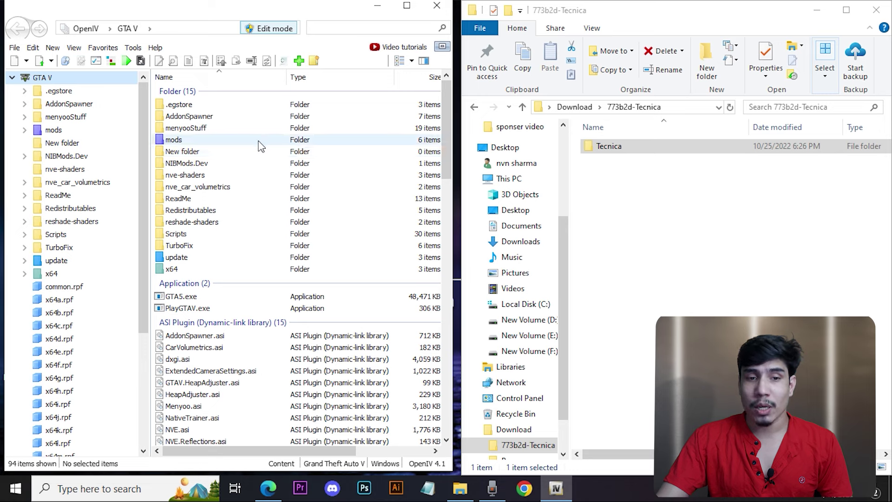
Step: Open the mods/update/x64/dlcpacks folder in the GTA V directory
double_click(196, 140)
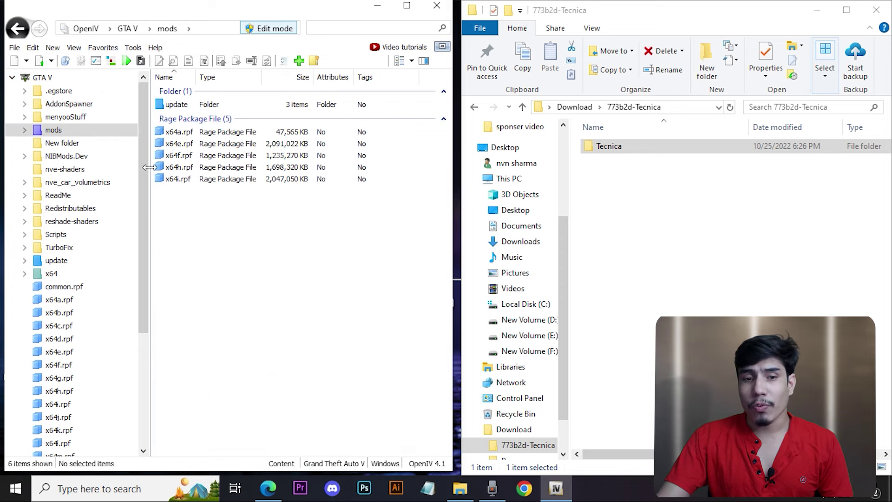
double_click(238, 105)
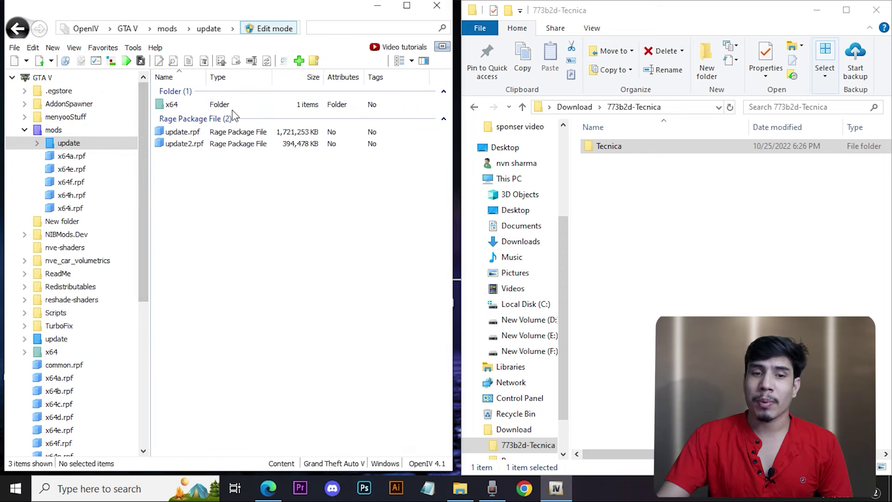
double_click(229, 105)
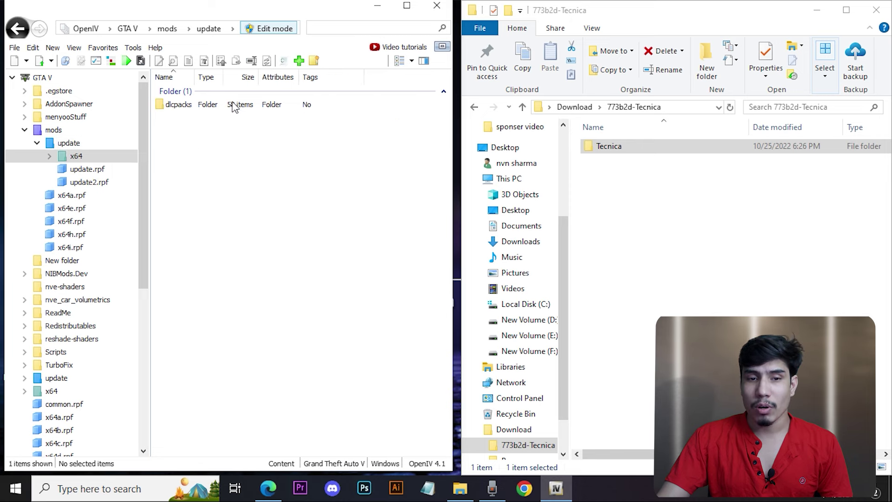
double_click(271, 105)
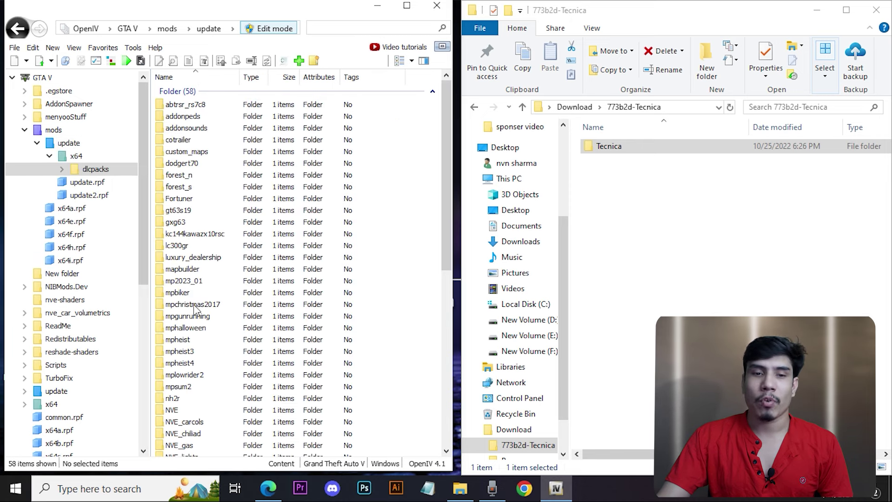
Step: Copy the Tecnica folder from 773b2d-Tecnica into the open dlcpacks folder
click(673, 258)
click(608, 148)
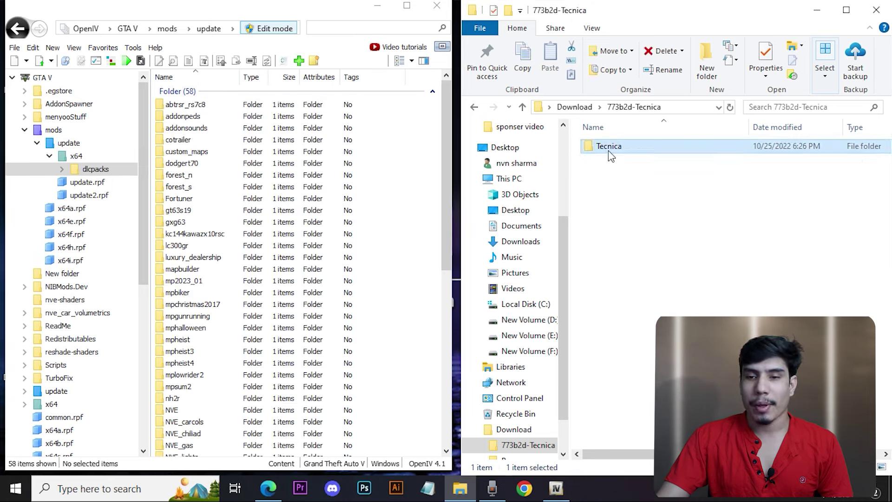
drag(609, 148, 424, 287)
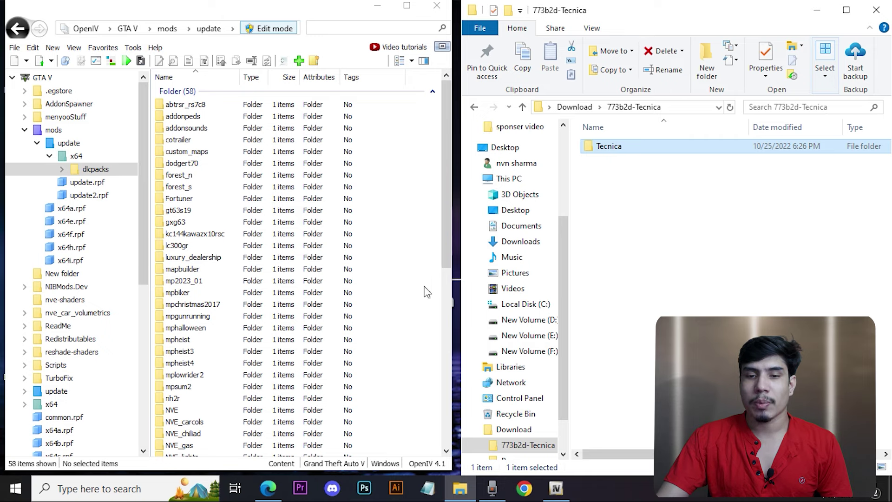
Step: Check the dlc.rpf file inside the extracted Tecnica folder and return to the 773b2d-Tecnica folder
double_click(648, 148)
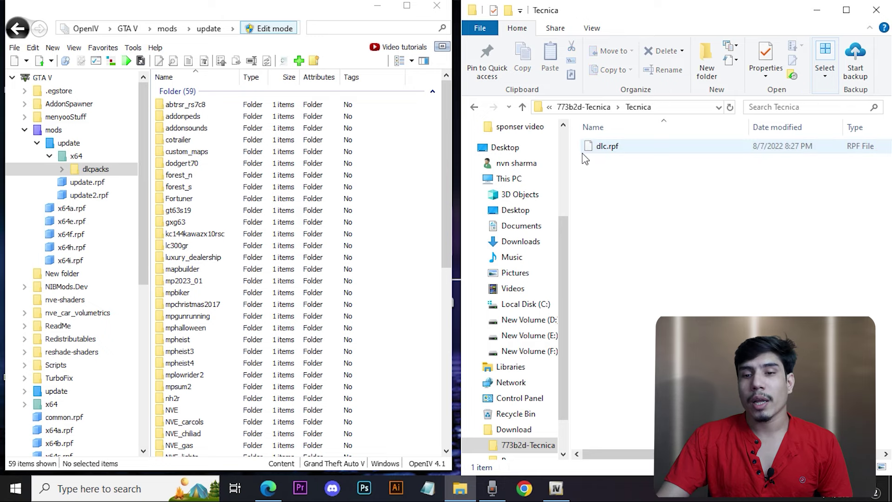
key(alt+Left)
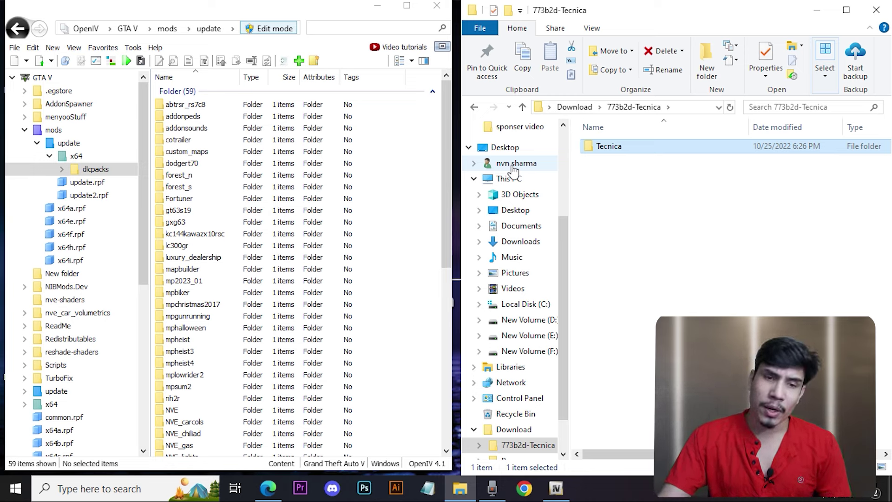
double_click(639, 147)
click(522, 108)
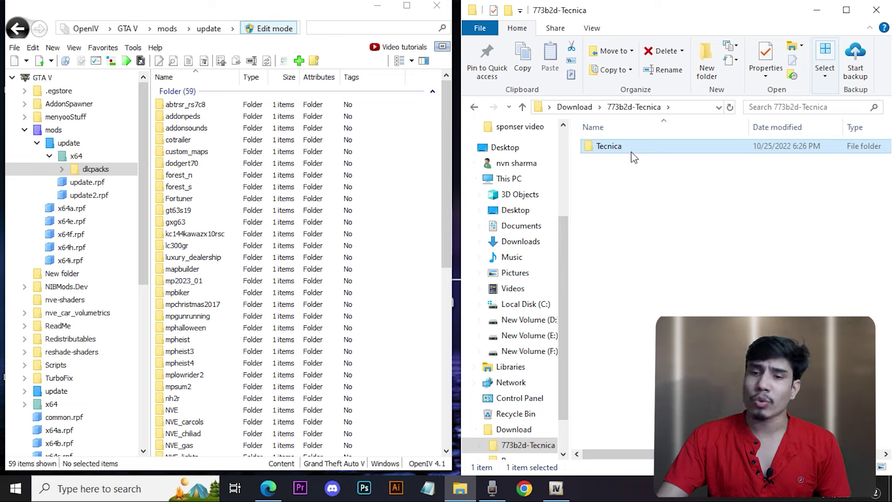
drag(625, 145, 385, 325)
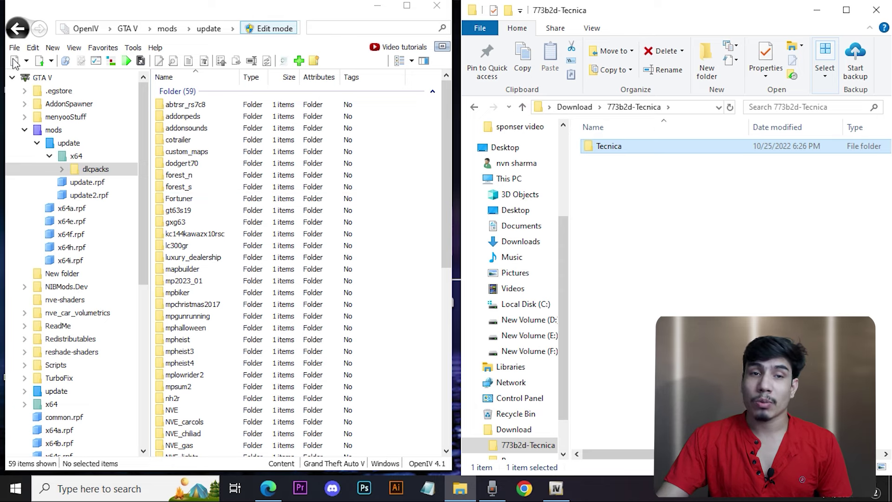
Step: Return to the GTA V root, open mods/update/update.rpf/common/data, and select dlclist.xml
click(41, 78)
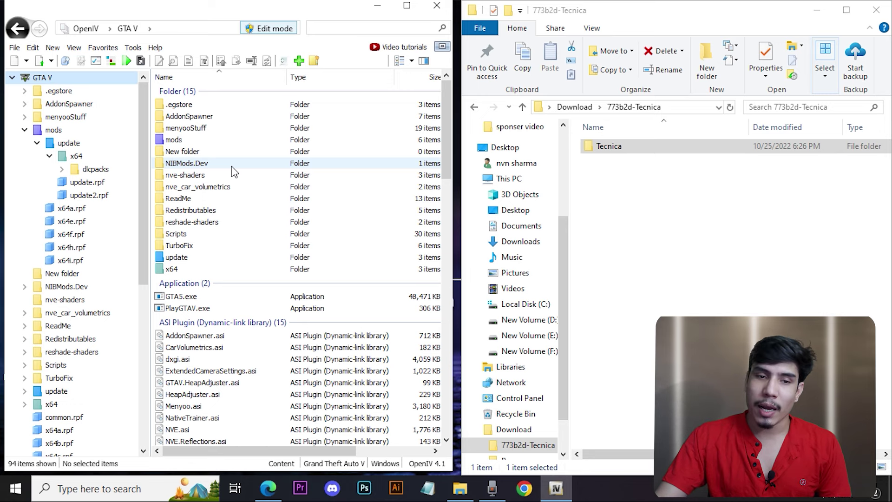
click(160, 140)
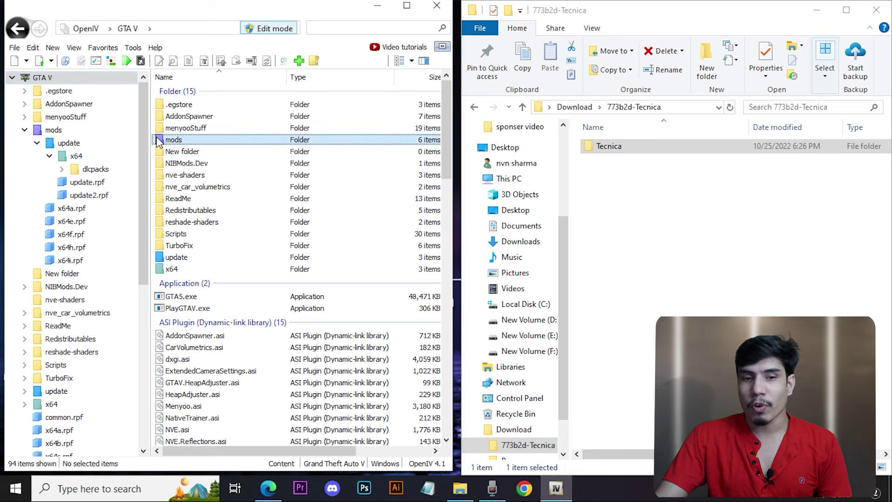
double_click(251, 141)
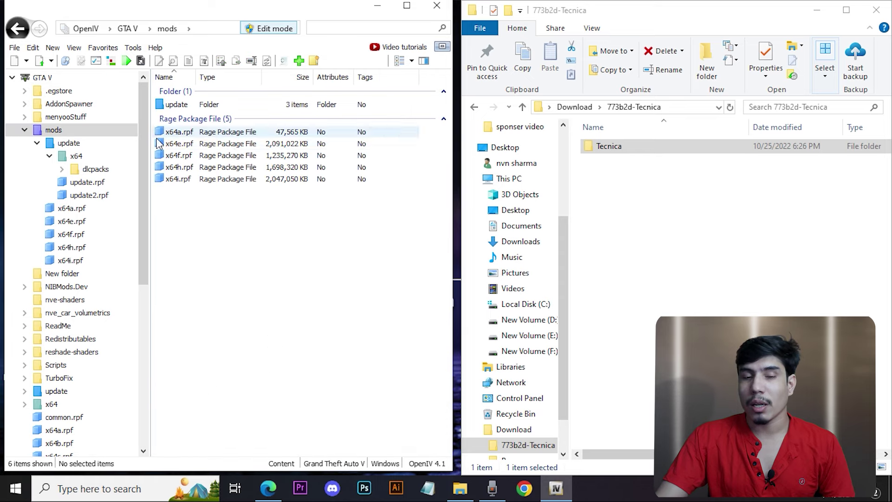
double_click(240, 106)
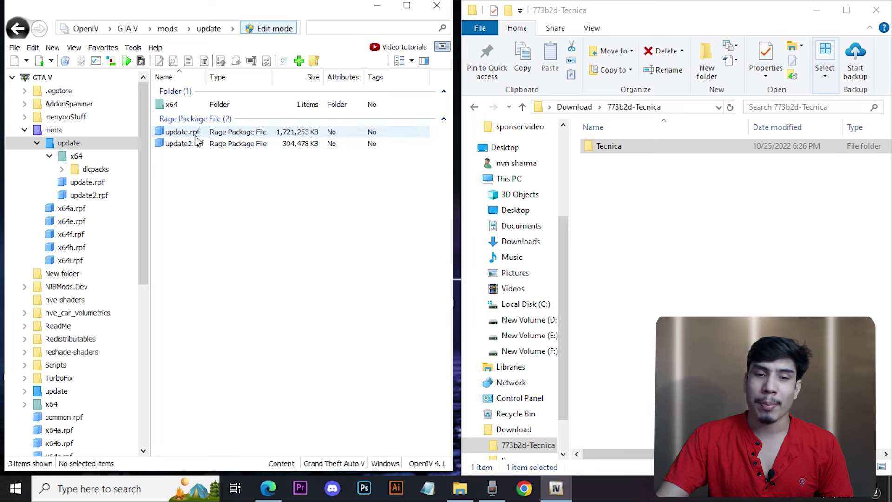
double_click(310, 134)
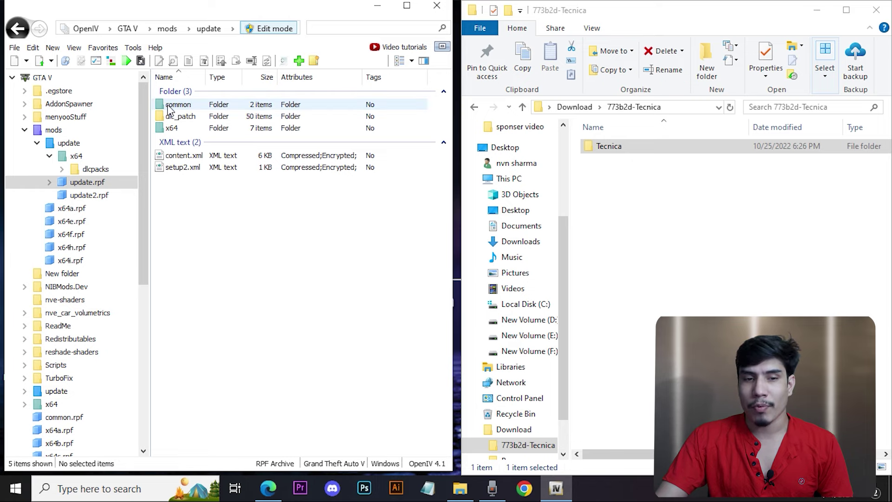
double_click(192, 105)
double_click(215, 108)
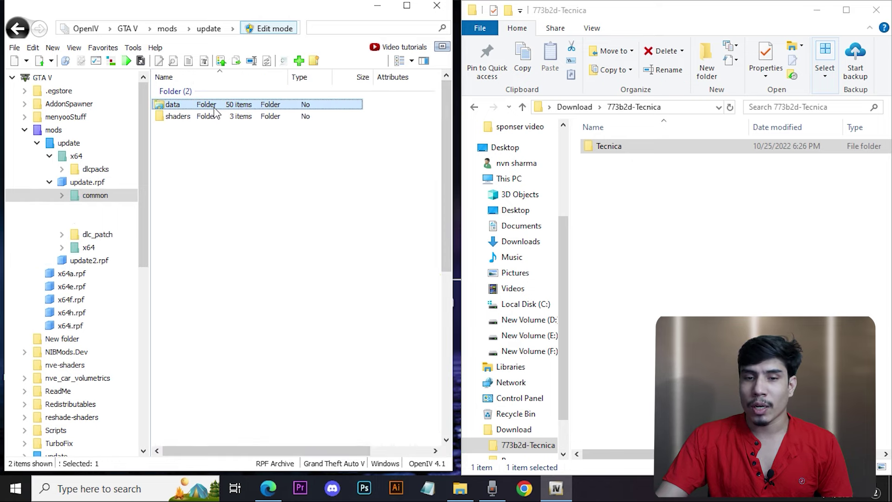
drag(444, 120, 451, 281)
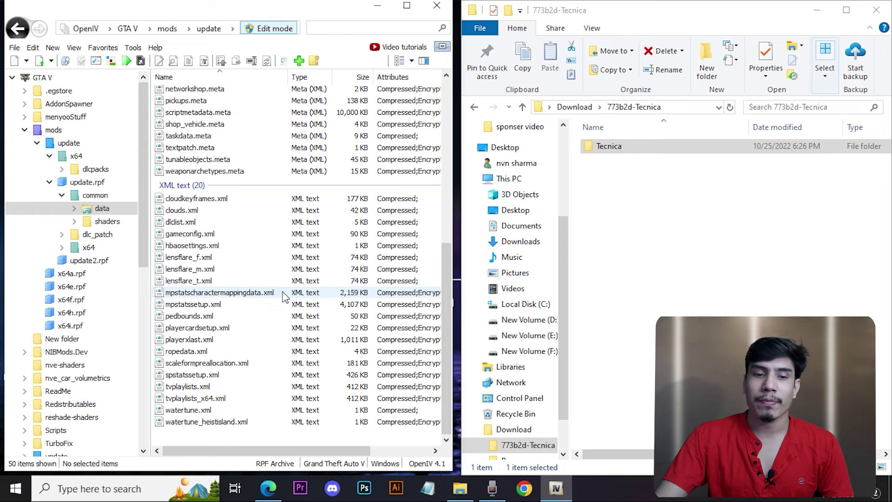
click(191, 222)
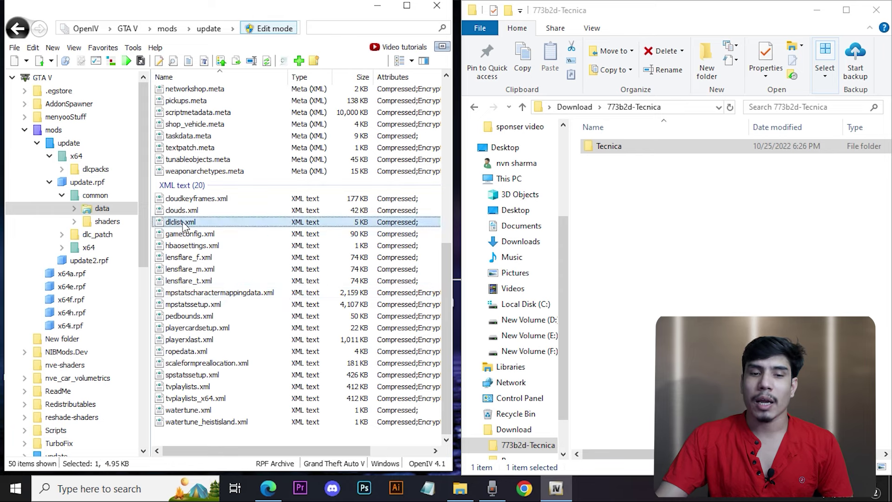
right_click(184, 226)
click(210, 245)
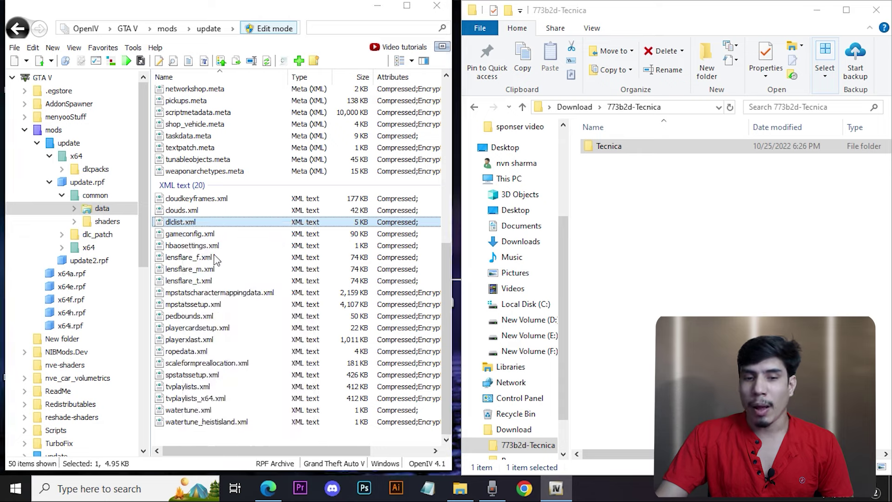
click(420, 76)
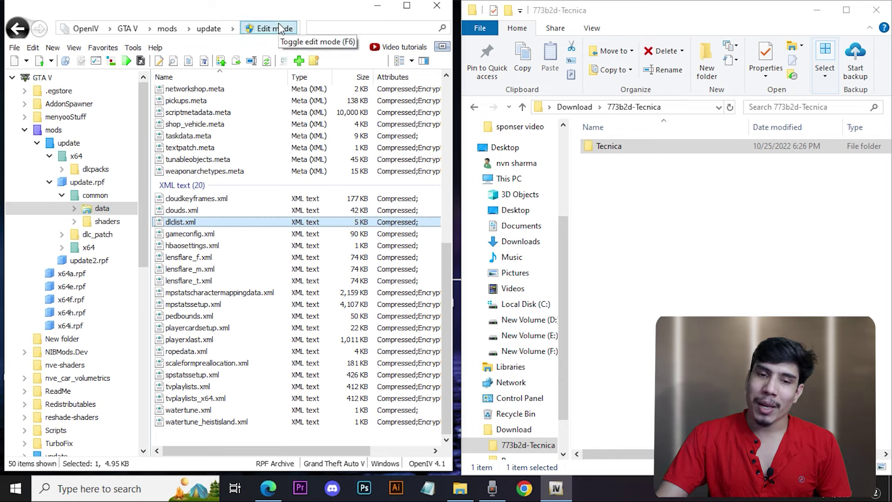
Step: Turn Edit mode off and back on, checking the actions offered for dlclist.xml in each state
right_click(201, 222)
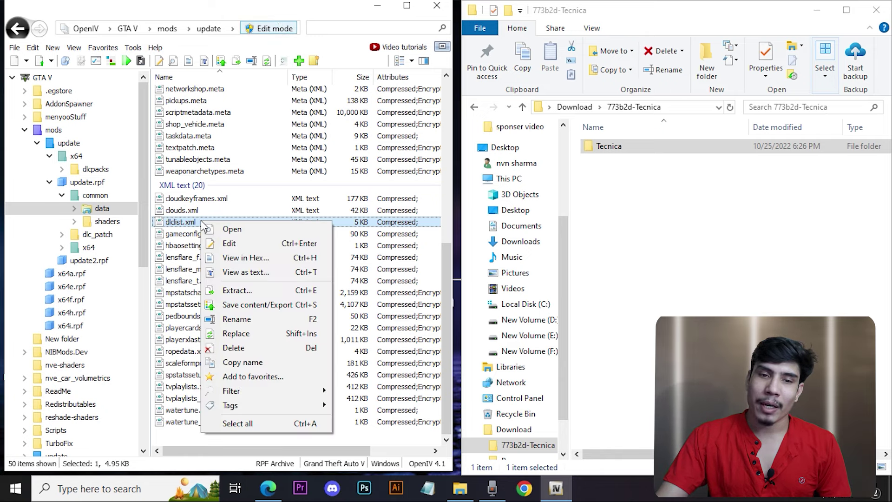
click(248, 27)
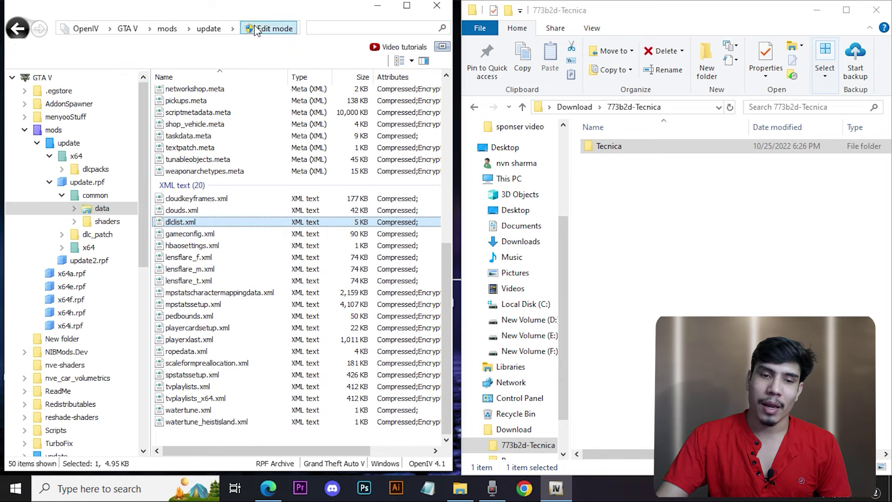
right_click(201, 222)
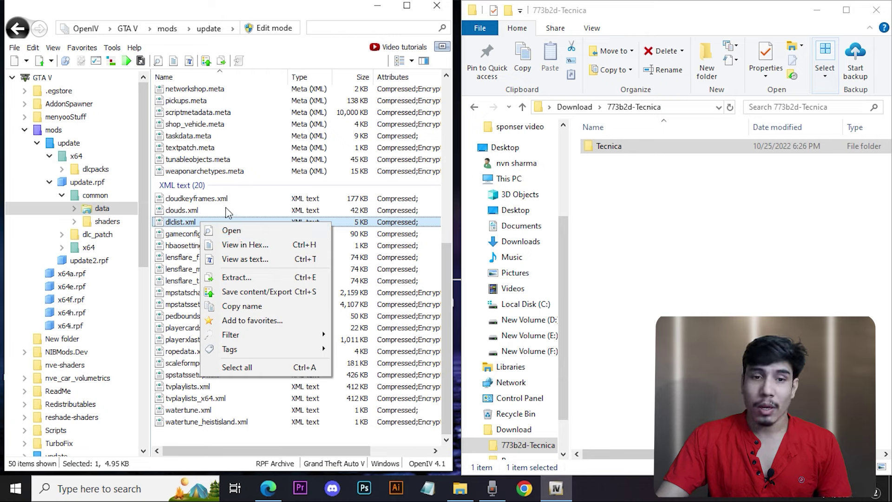
click(263, 30)
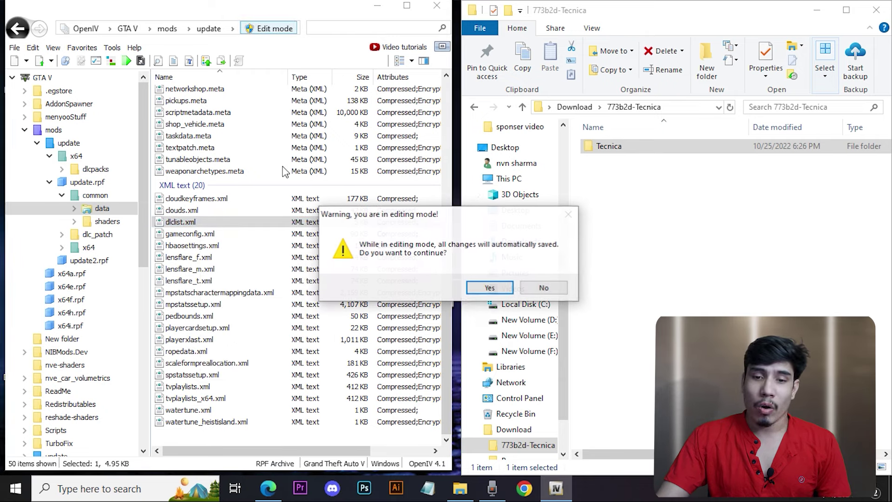
click(510, 290)
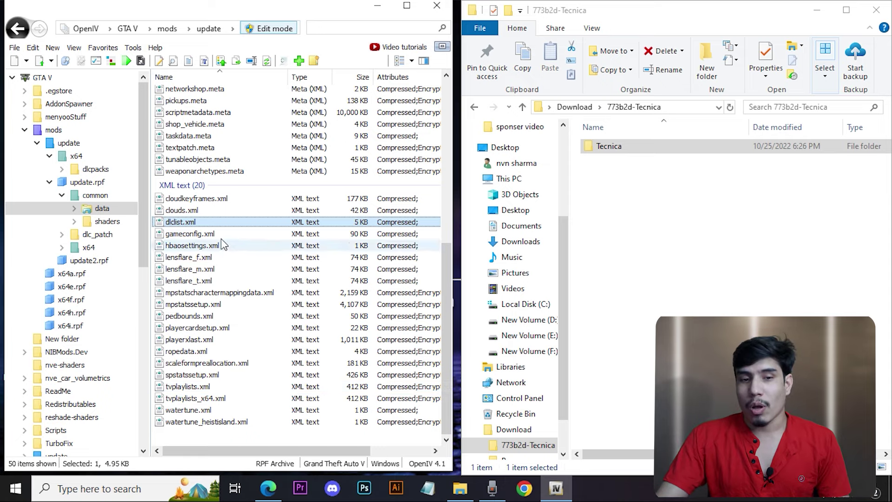
Step: Open dlclist.xml for editing and place the cursor at the end of the last Item line, addonpeds
right_click(209, 225)
click(240, 245)
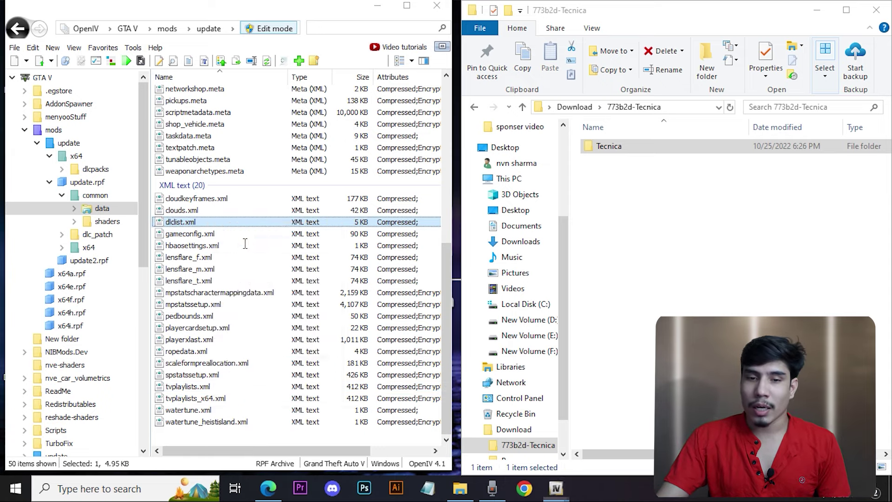
drag(430, 181, 439, 375)
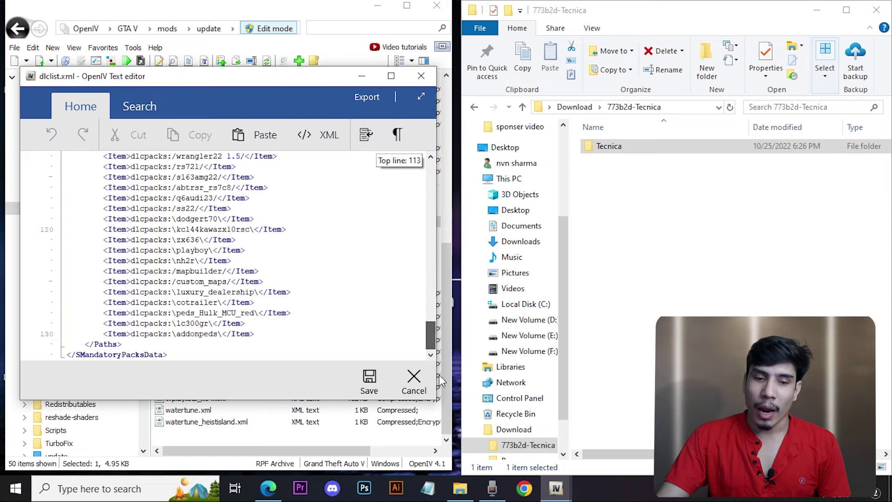
click(309, 334)
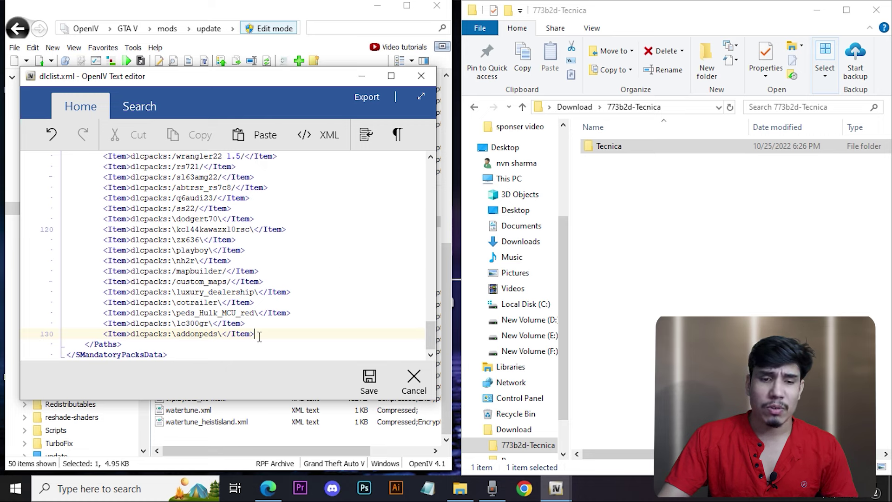
Step: Duplicate the <Item>dlcpacks:\addonpeds\</Item> line onto a new line directly below it
drag(254, 333, 103, 334)
key(ctrl+c)
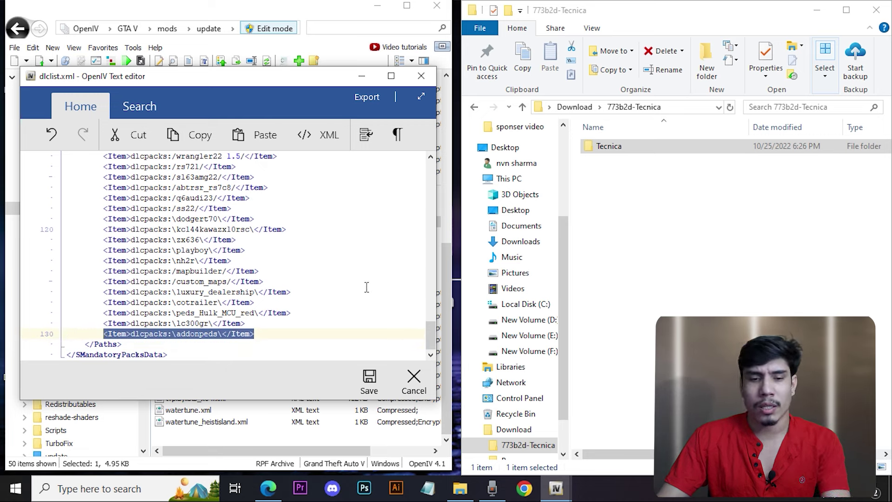
click(268, 337)
key(Return)
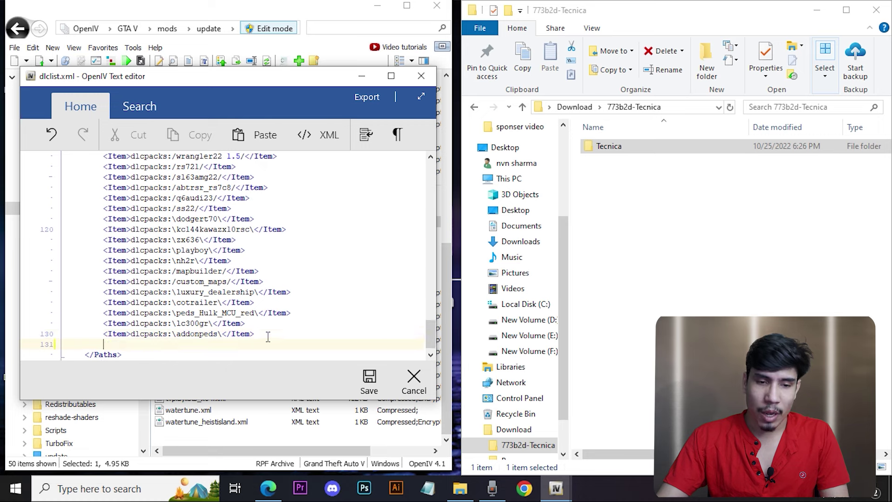
key(ctrl+v)
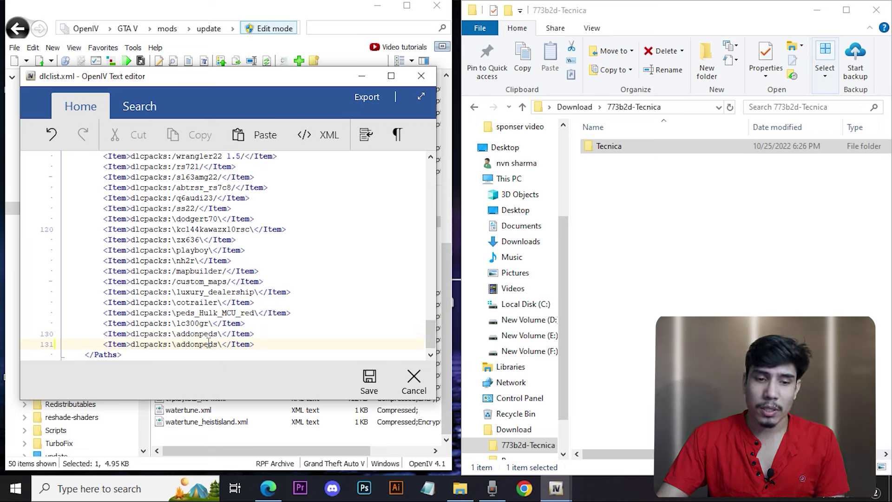
Step: Compare the pack names in the last Item lines of dlclist.xml with the extracted Tecnica folder and its contents
double_click(104, 325)
click(330, 337)
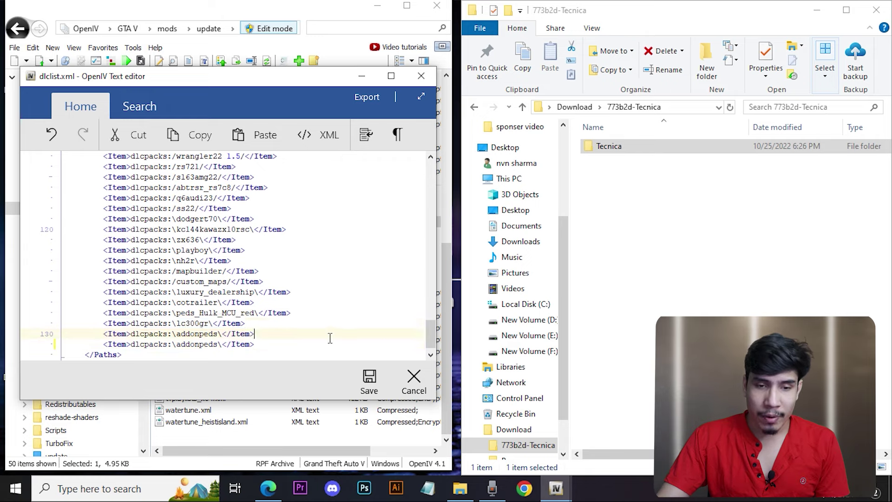
double_click(179, 348)
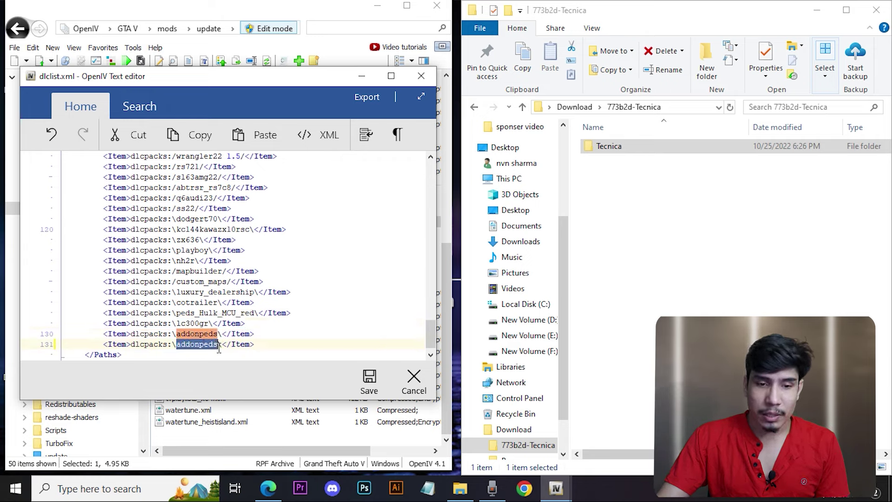
drag(180, 324, 216, 324)
double_click(189, 313)
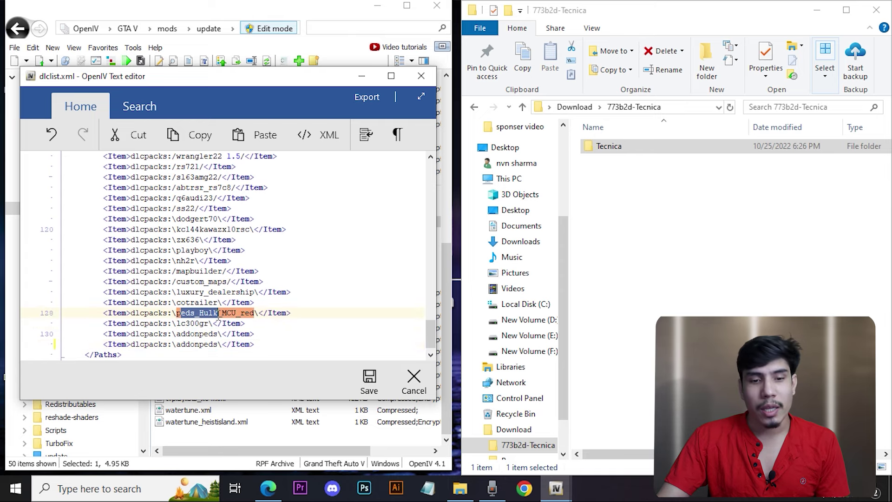
click(277, 341)
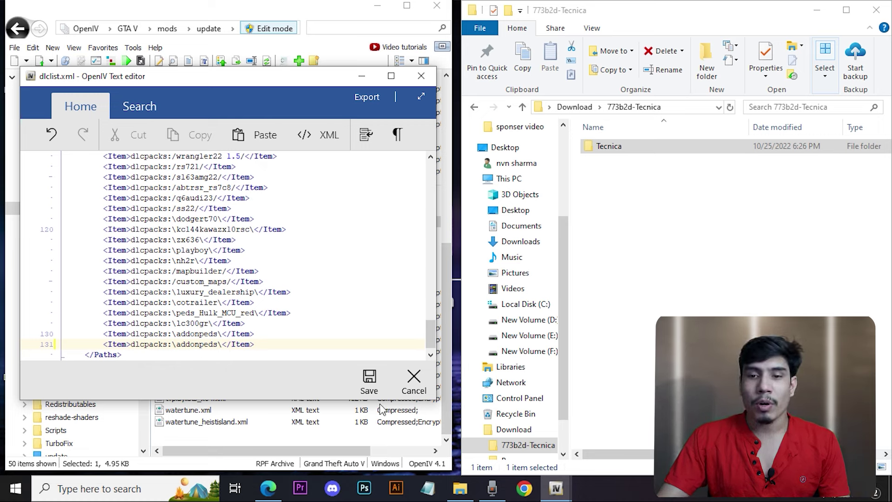
click(657, 148)
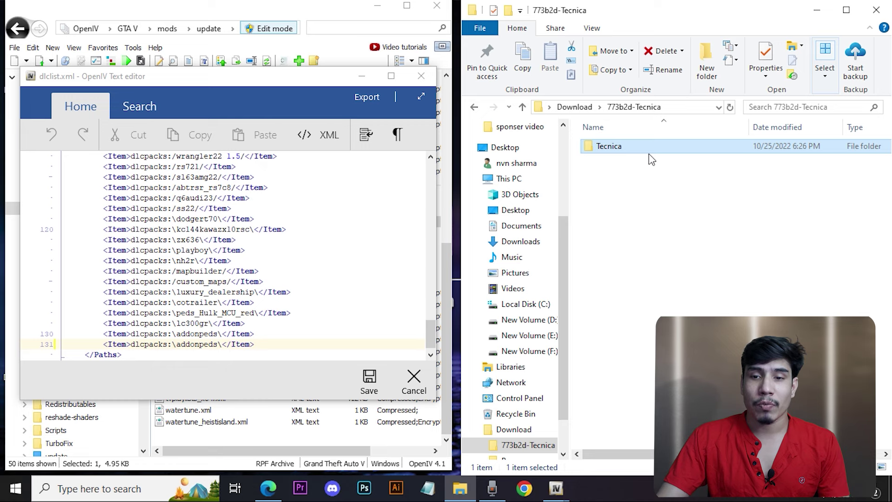
double_click(622, 152)
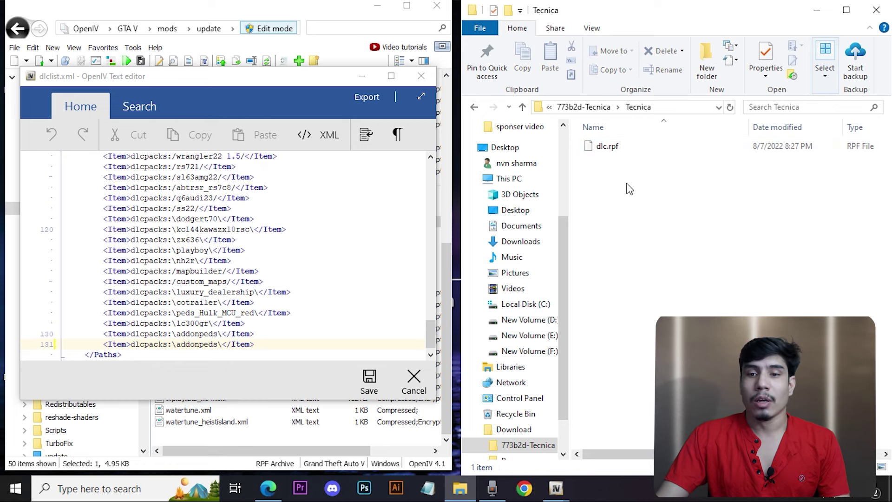
click(522, 107)
click(631, 147)
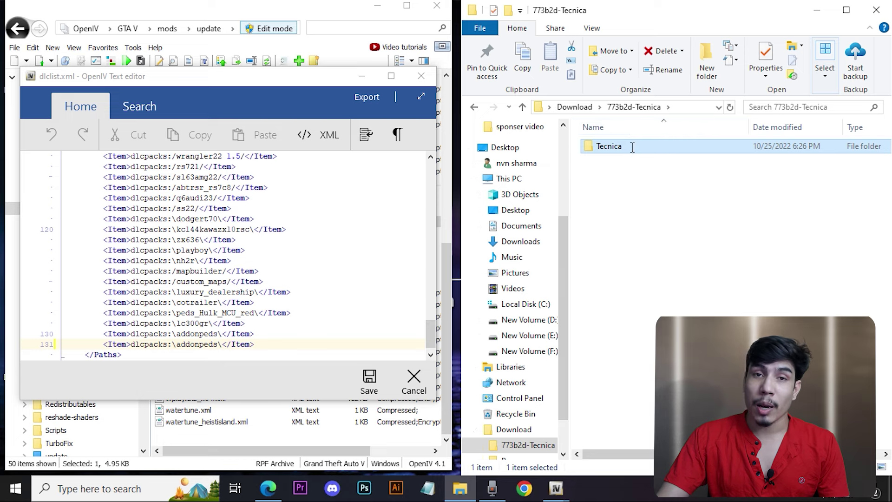
click(647, 186)
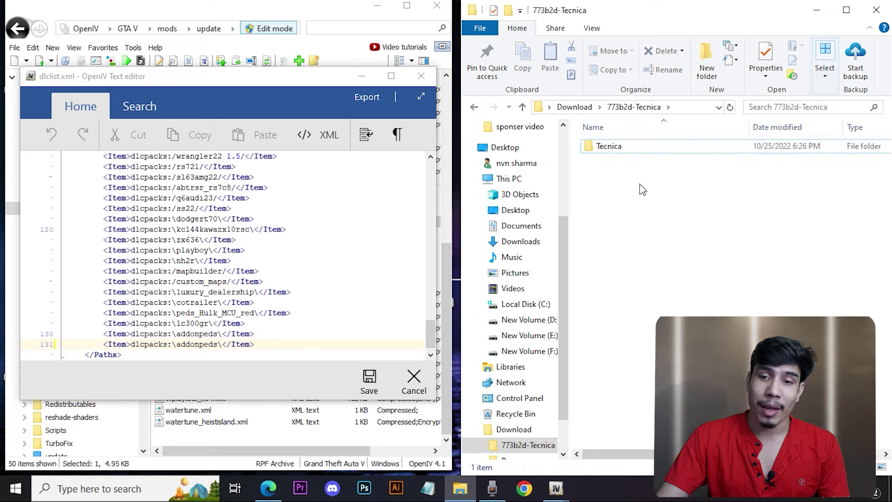
Step: Copy the name of the Tecnica folder inside 773b2d-Tecnica without changing it
click(612, 147)
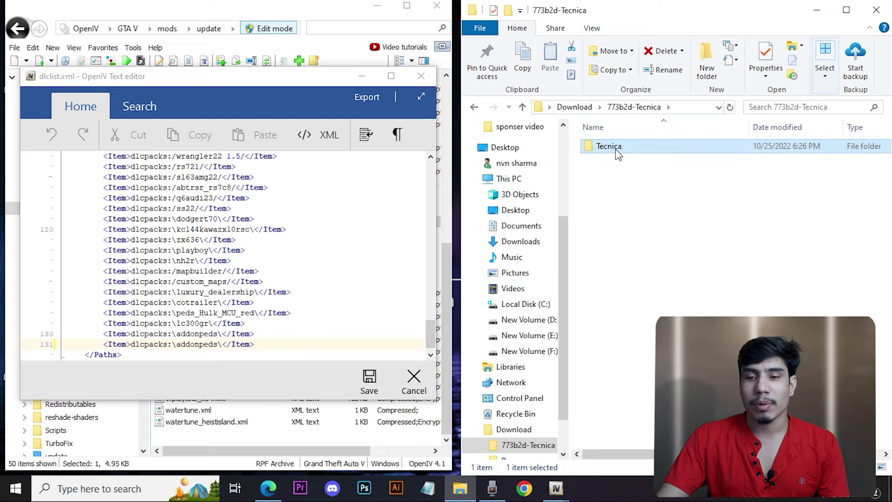
right_click(617, 154)
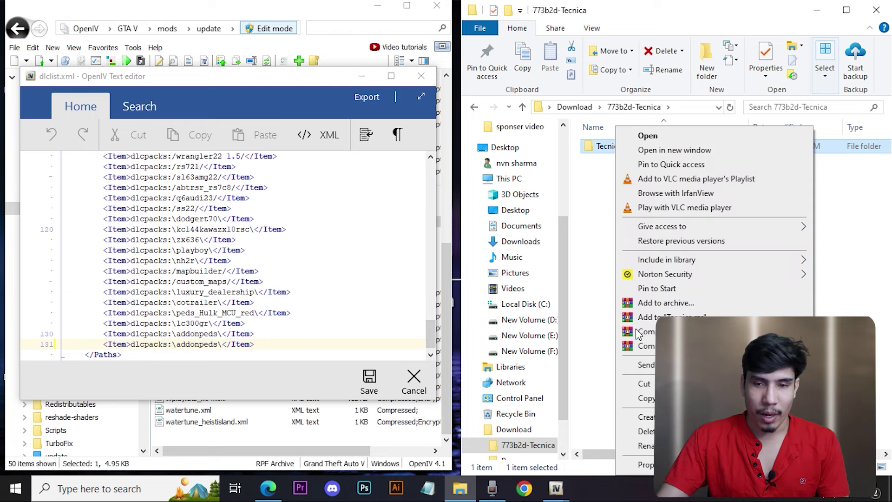
click(645, 445)
key(ctrl+c)
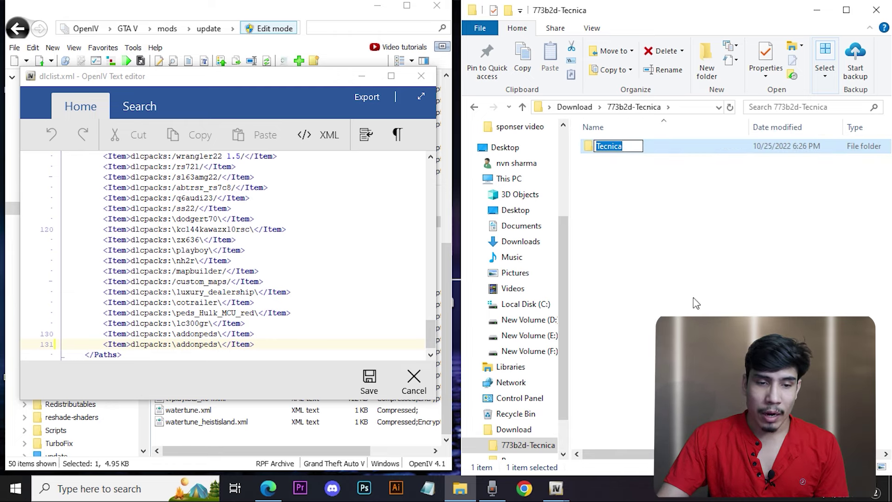
click(701, 283)
Step: Replace addonpeds in the duplicated Item line with the copied name Tecnica
double_click(178, 347)
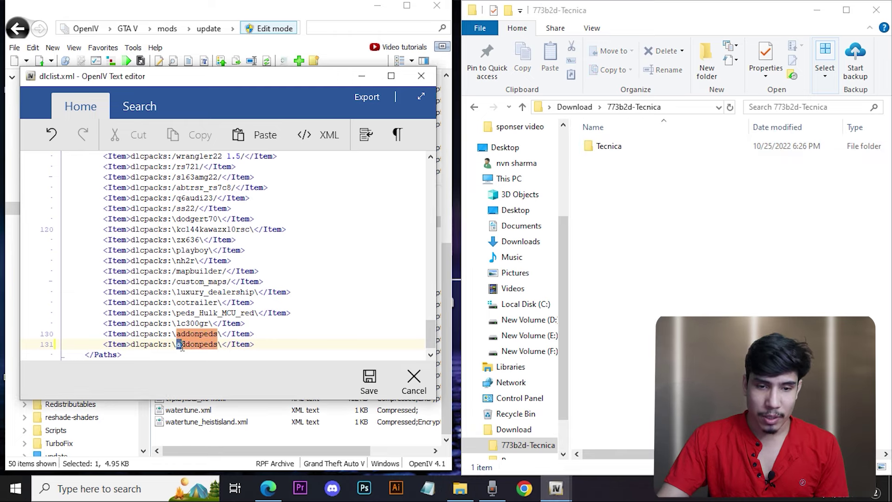
shift+click(221, 348)
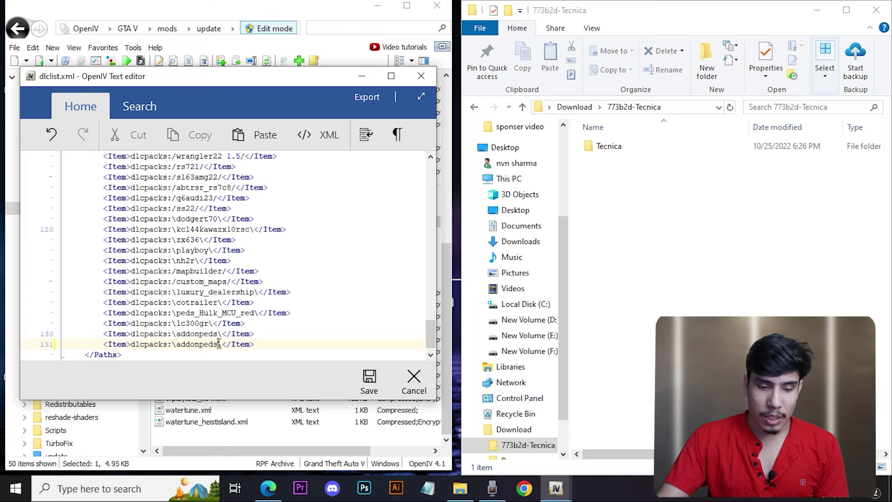
double_click(200, 346)
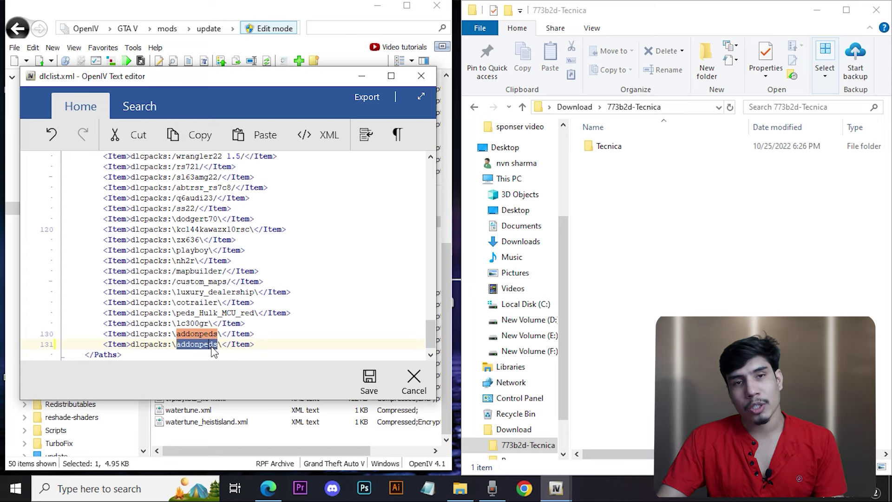
key(ctrl+v)
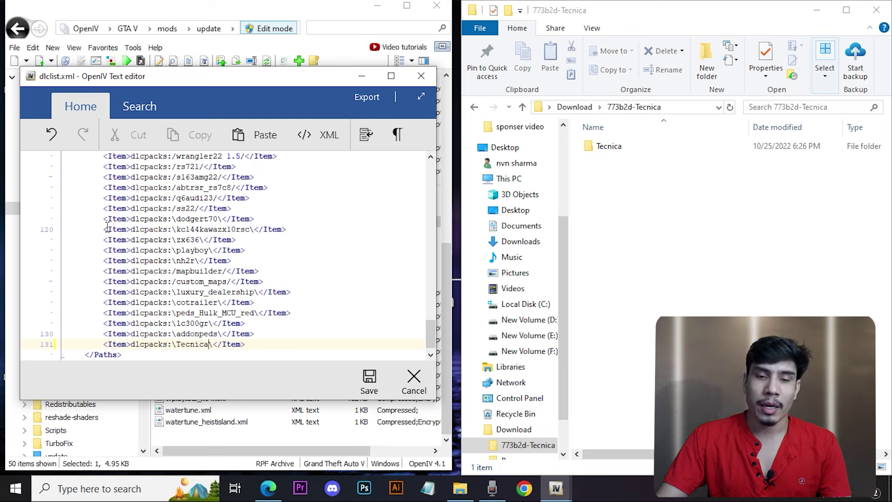
Step: Check the new Tecnica entry against the extracted Tecnica folder and return to the 773b2d-Tecnica folder
click(370, 261)
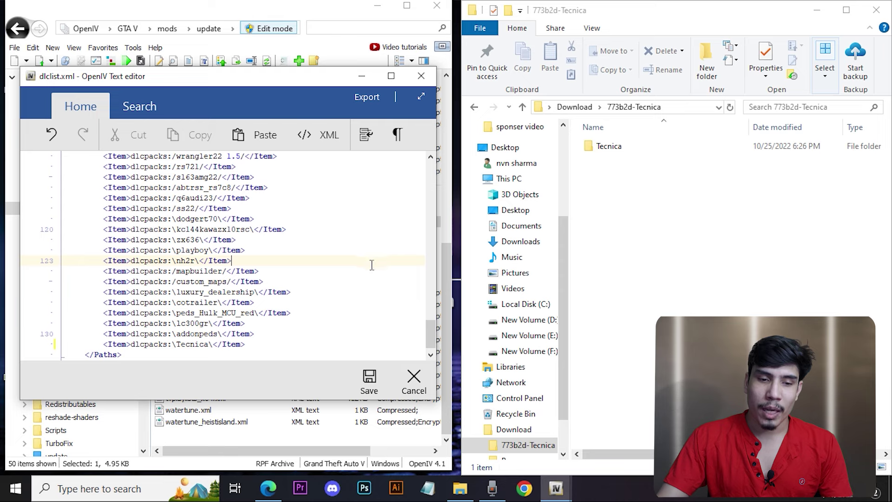
click(180, 355)
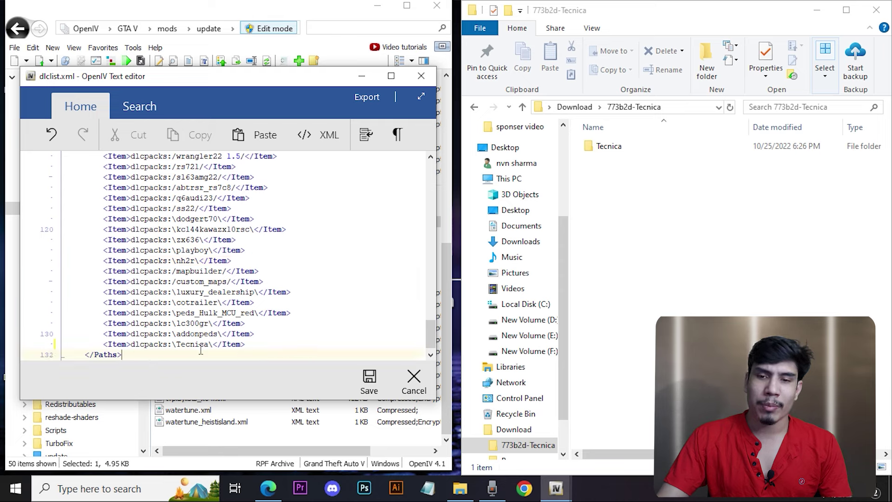
right_click(623, 152)
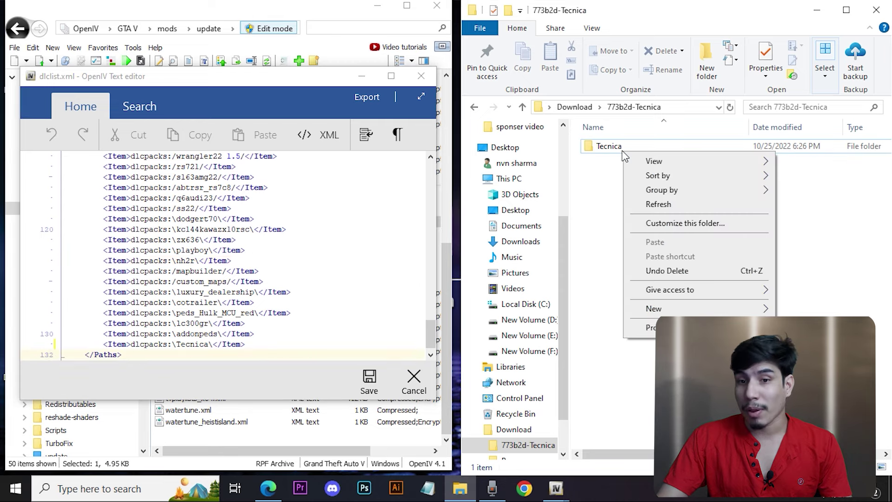
double_click(612, 148)
click(522, 107)
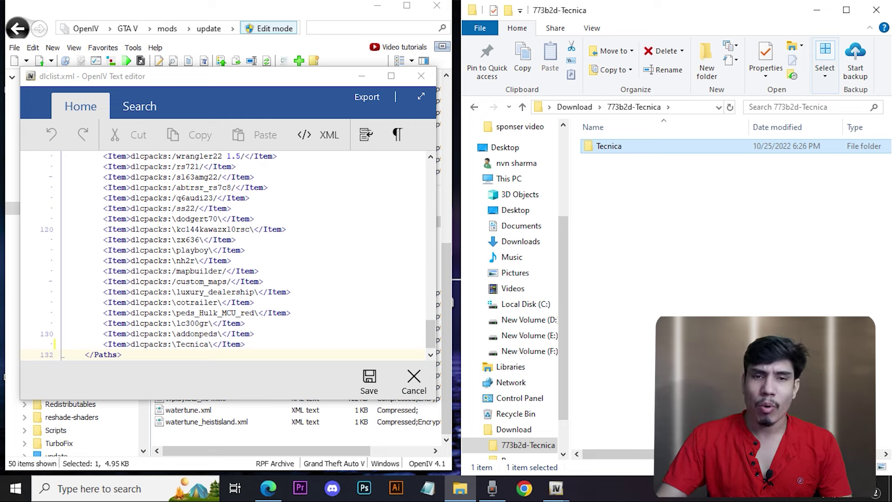
Step: Save the edited dlclist.xml and minimize the OpenIV and File Explorer windows
click(383, 396)
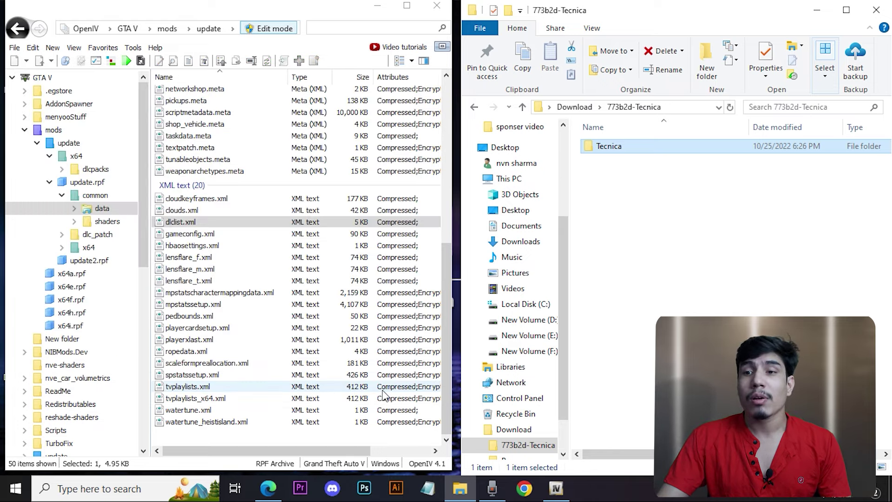
click(377, 6)
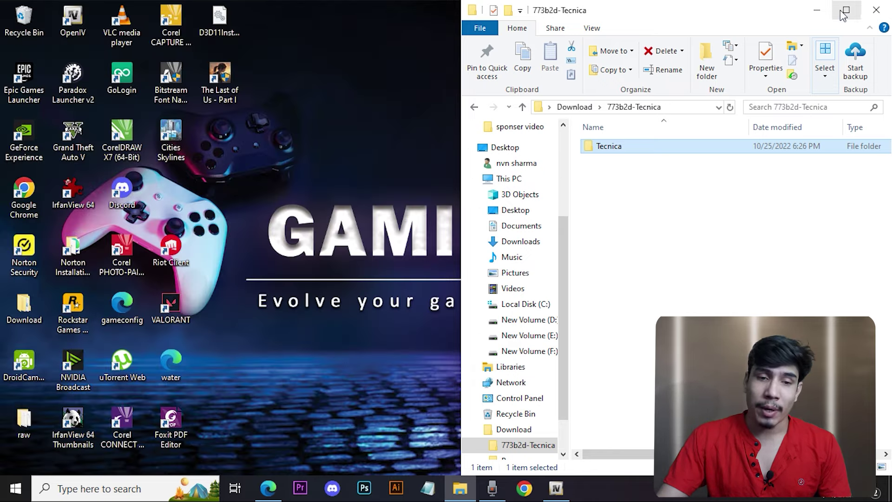
click(816, 10)
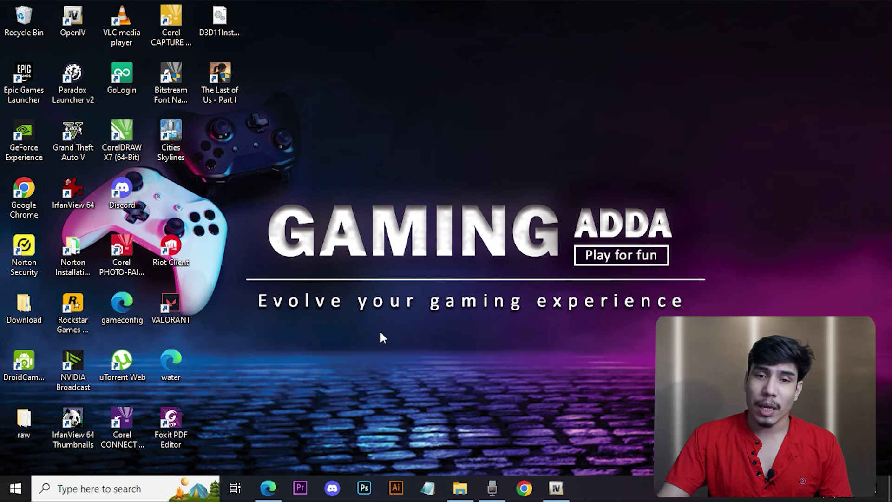
Step: Switch to Microsoft Edge and look through the latest videos on the Gaming adda YouTube channel
click(268, 488)
click(268, 489)
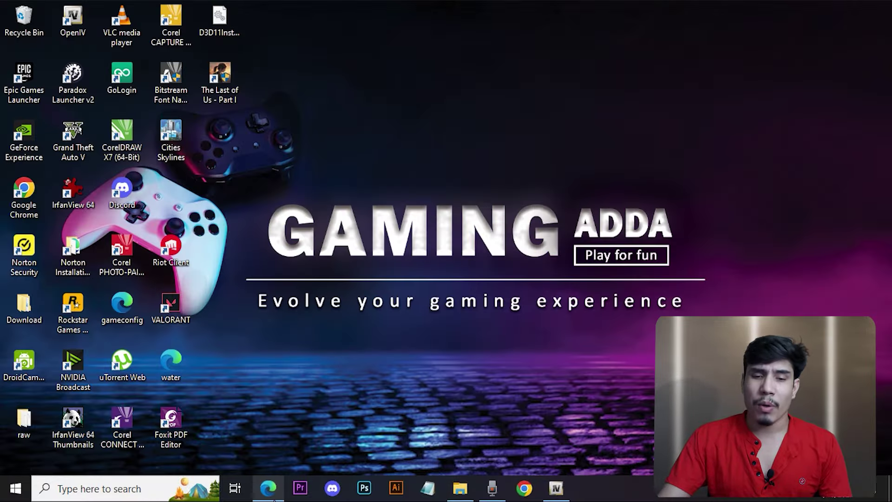
click(268, 489)
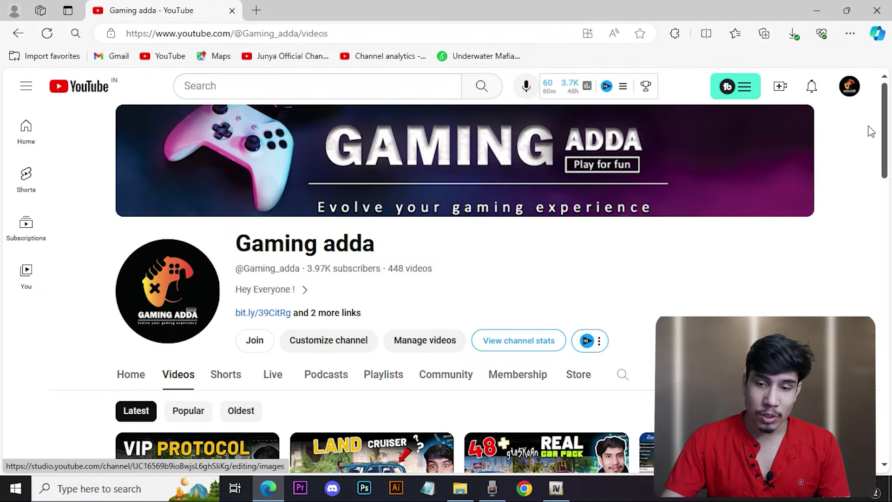
drag(883, 125, 890, 171)
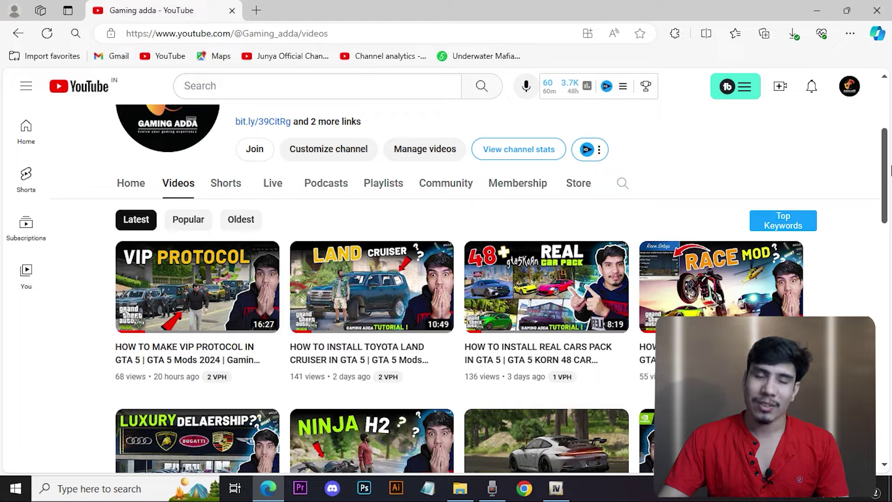
scroll(888, 169, down, 2)
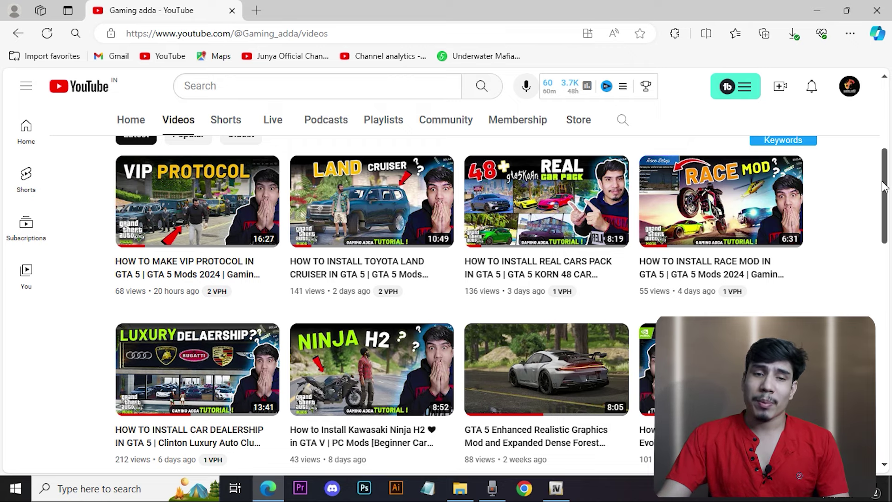
drag(884, 187, 888, 206)
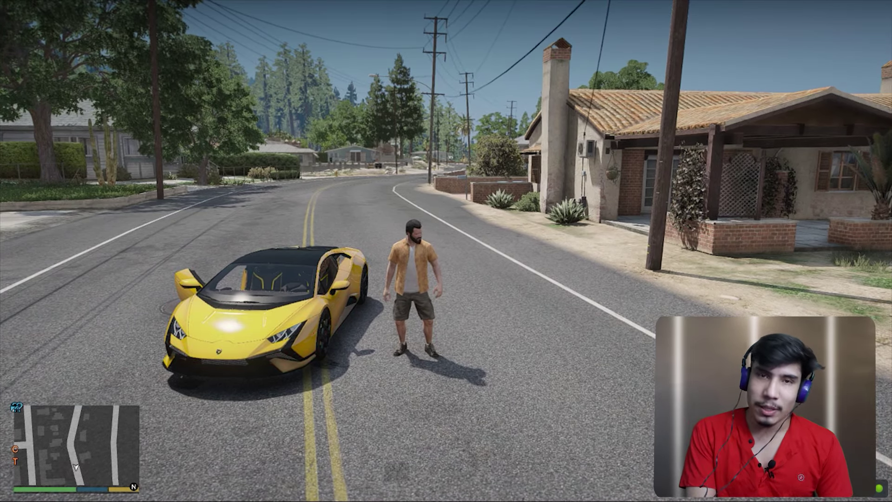
Step: In GTA V, bring up the Menyoo trainer and open the Vehicle Spawner within Vehicle Options
key(F8)
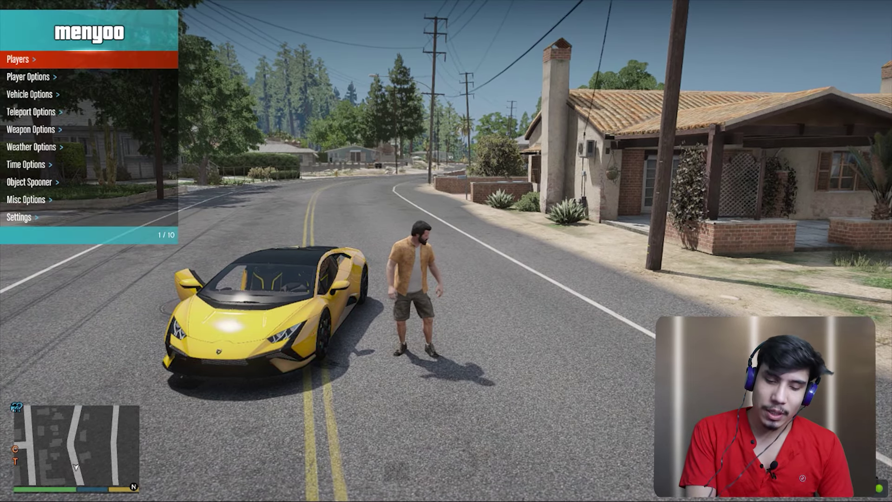
key(Down)
key(Down)
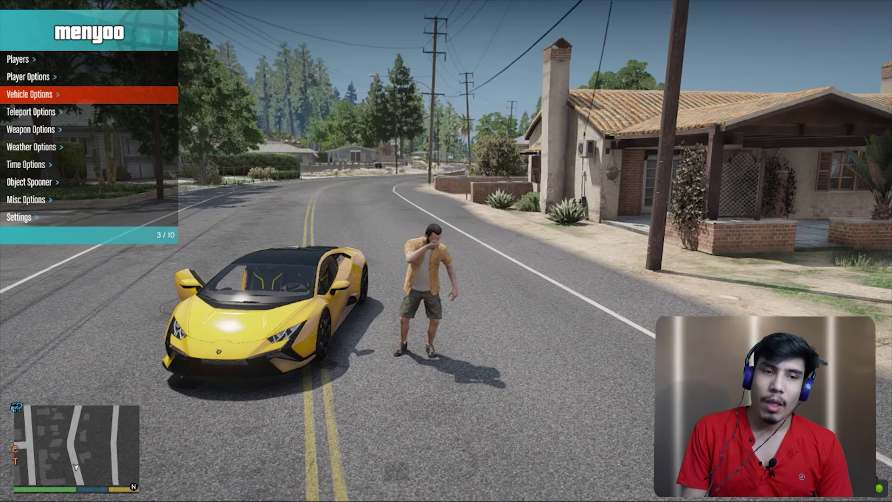
key(Return)
key(Down)
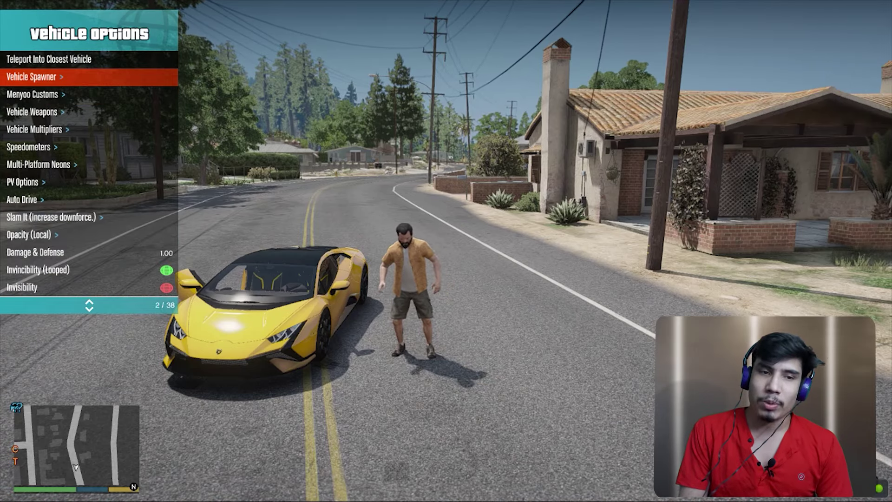
key(Return)
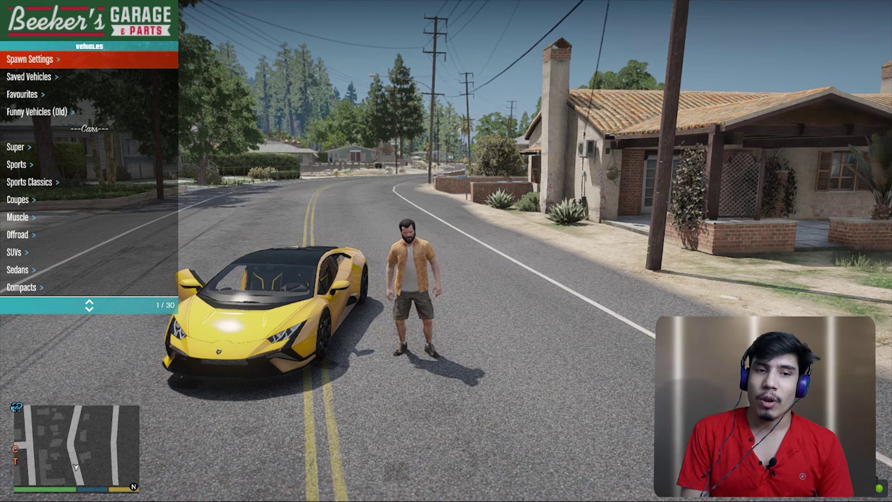
Step: Select the Super category under Cars in the vehicle spawner
key(Down)
key(Down)
key(Down)
key(Down)
key(Down)
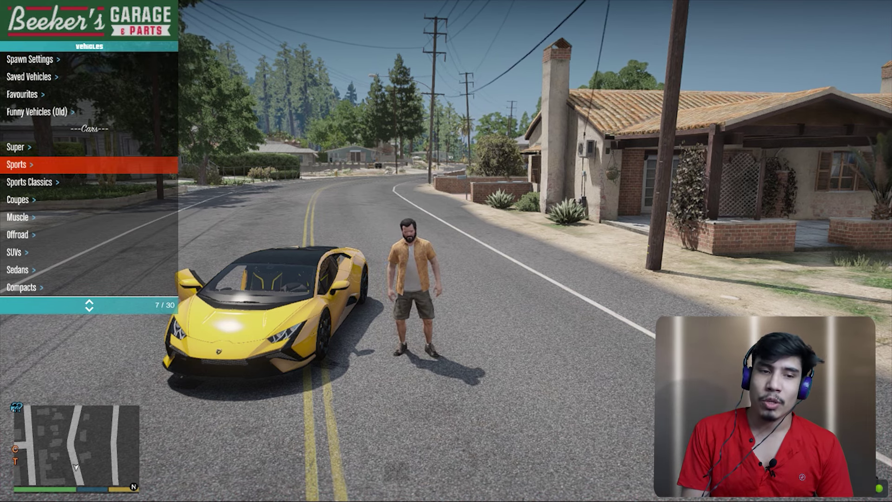
key(Up)
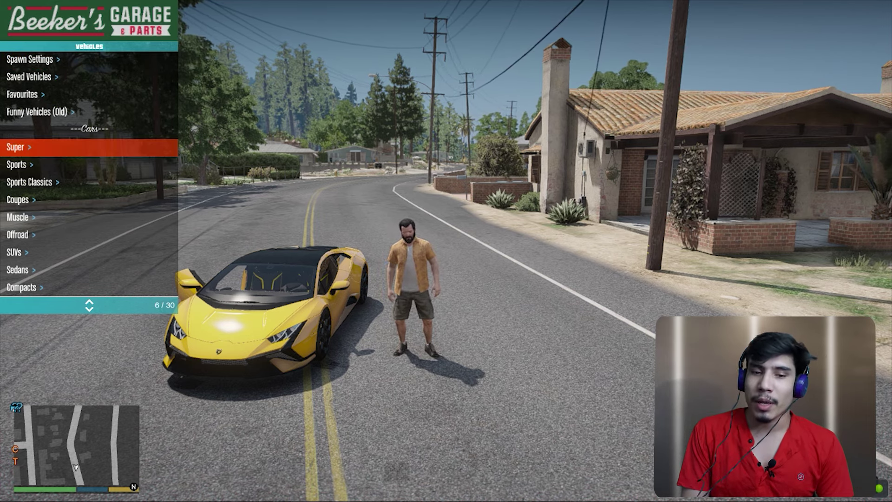